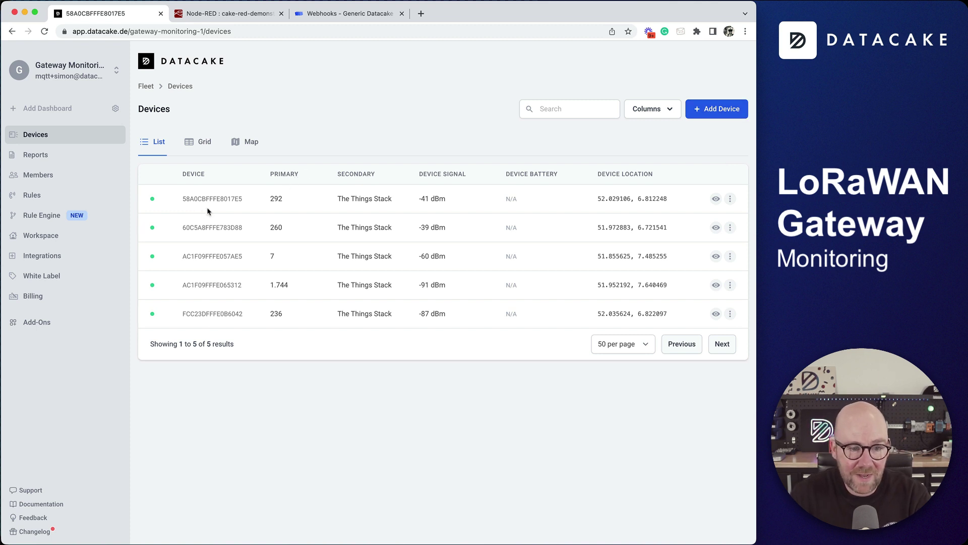
# Check The Things Stack's webhooks, then view Node-RED's Flow 4 handling the /gwmon/ endpoint.
pyautogui.click(242, 16)
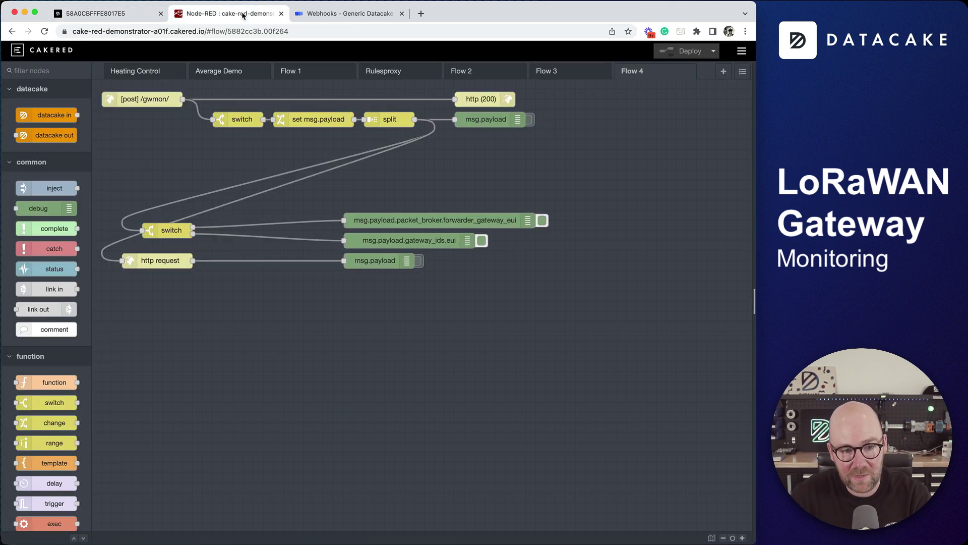
pyautogui.click(333, 15)
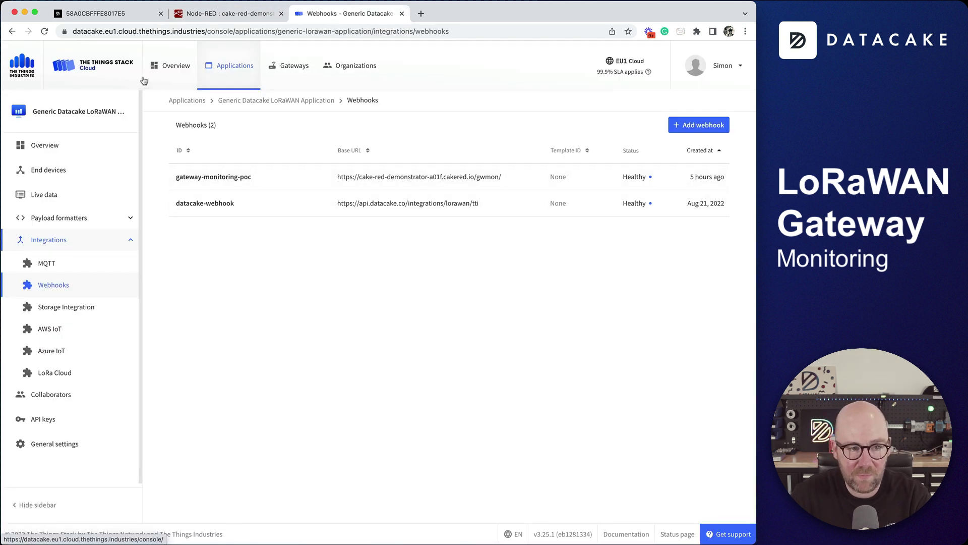
pyautogui.click(247, 20)
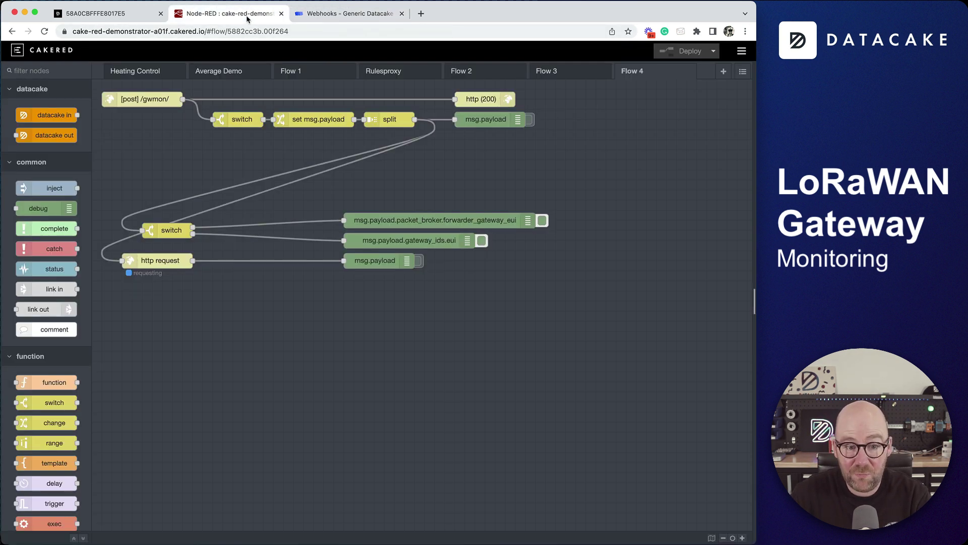
# Show the Datacake gateways as cards and open gateway 58A0CBFFFE8017E5's dashboard.
pyautogui.click(107, 15)
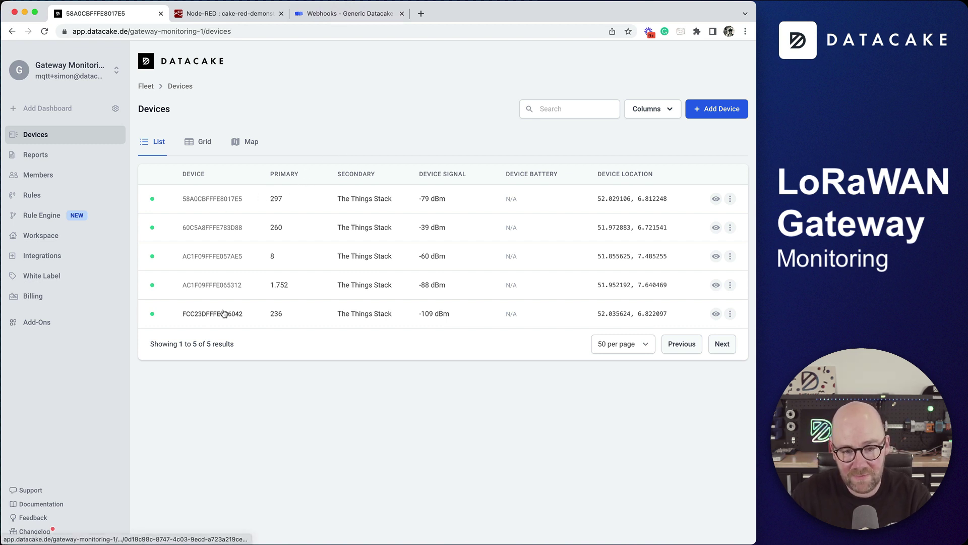
pyautogui.click(204, 142)
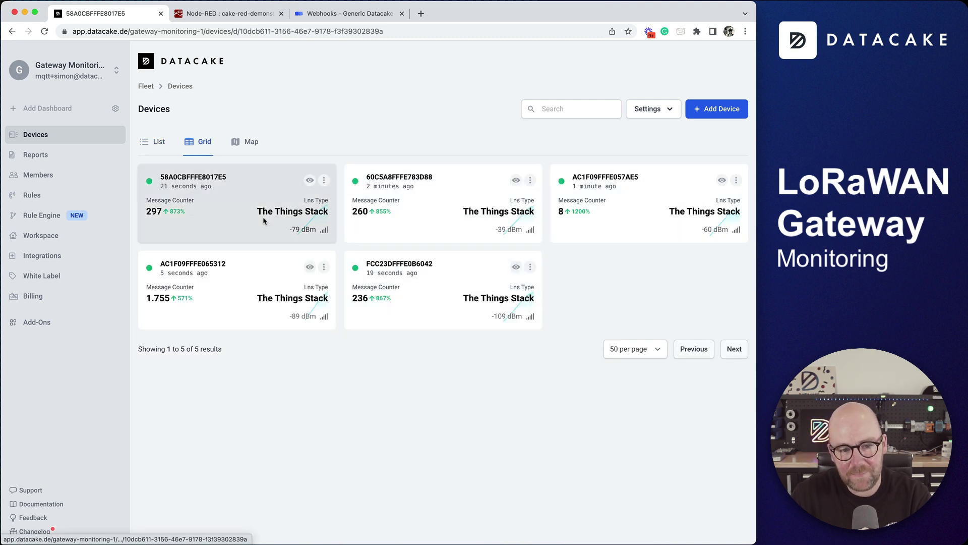
pyautogui.click(274, 223)
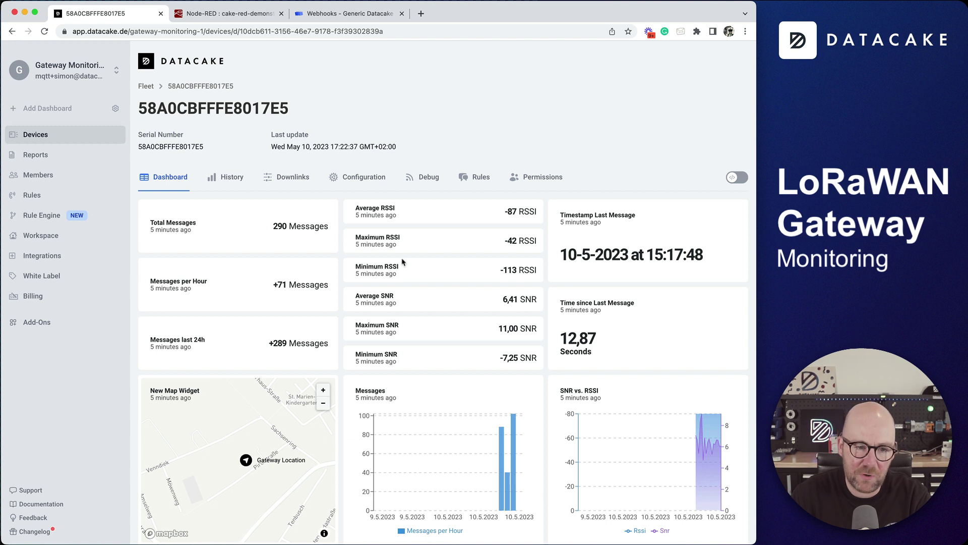
pyautogui.scroll(-1, 405, 262)
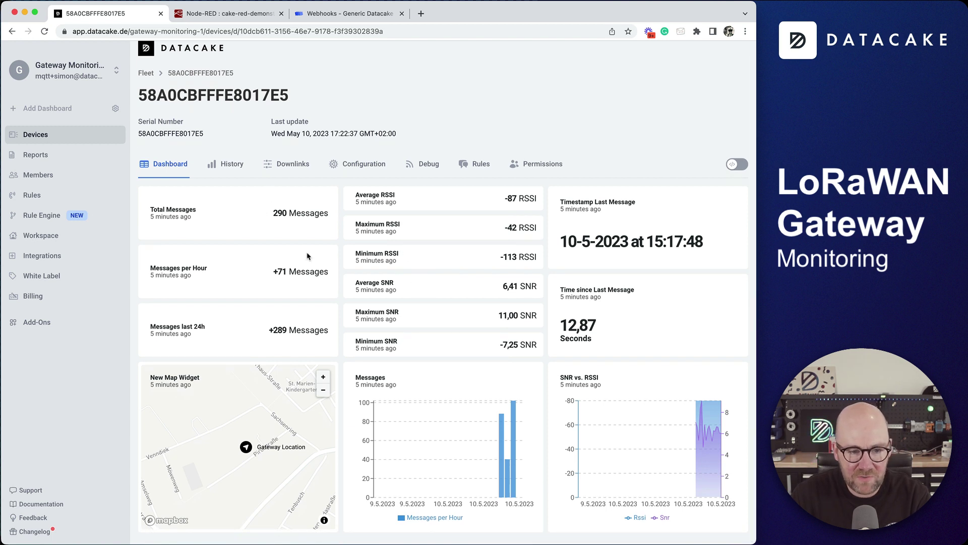
pyautogui.moveTo(270, 273); pyautogui.dragTo(296, 269)
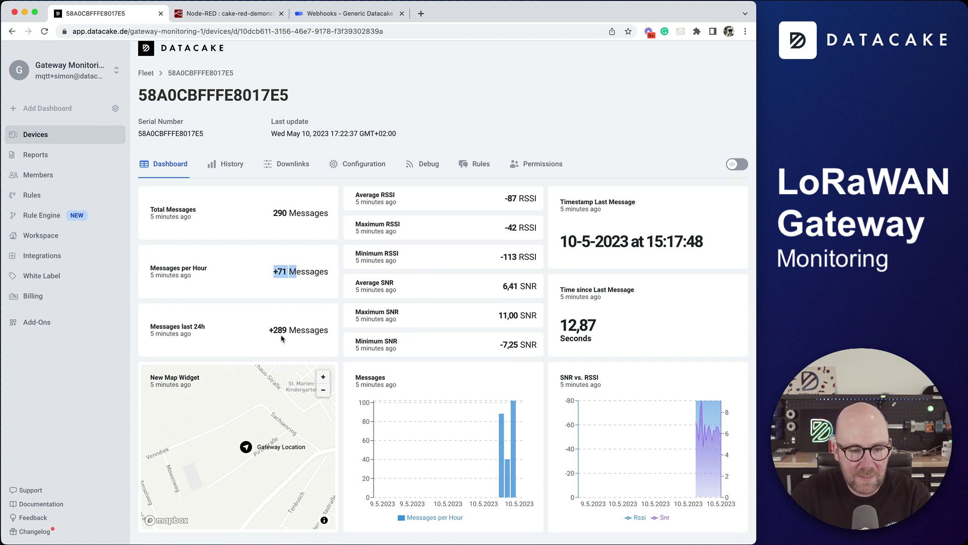
pyautogui.moveTo(268, 330); pyautogui.dragTo(309, 329)
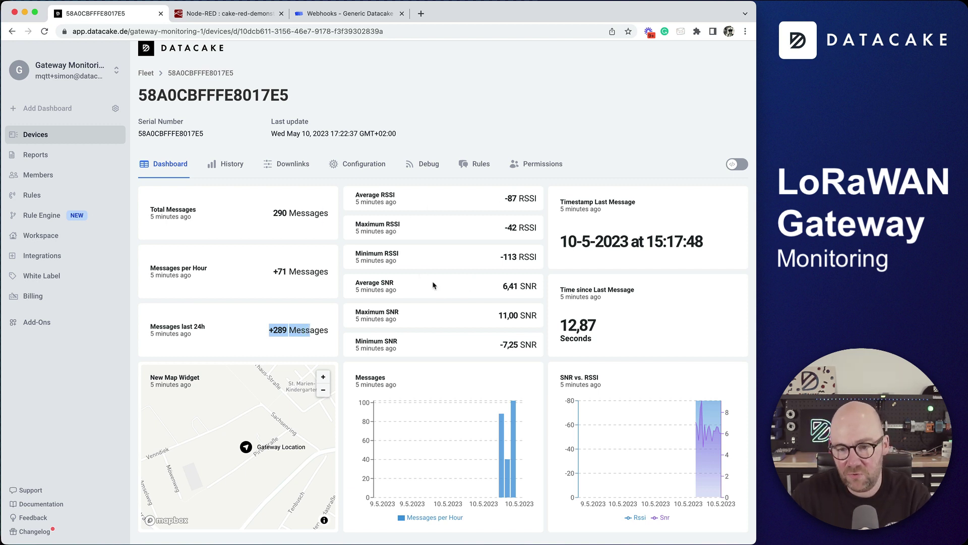
pyautogui.moveTo(564, 242); pyautogui.dragTo(680, 273)
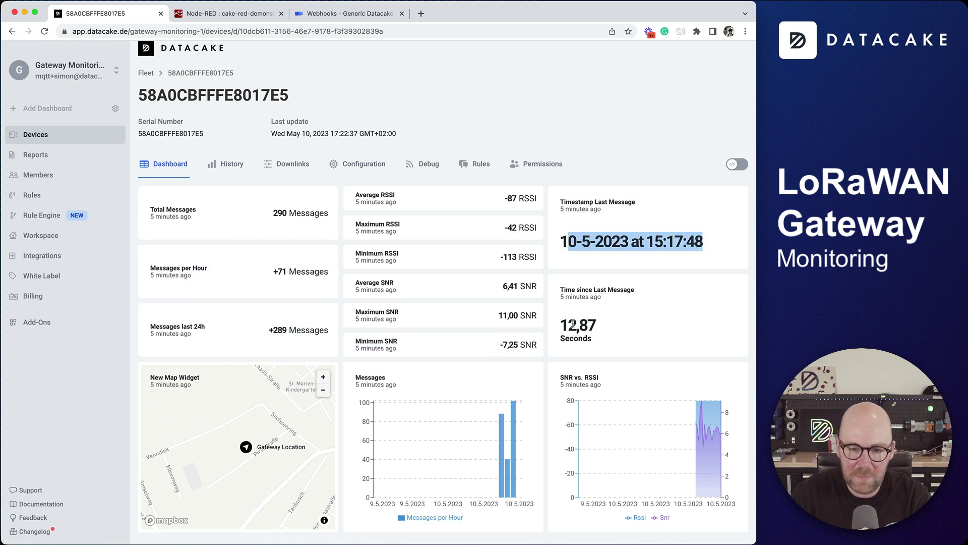
pyautogui.moveTo(560, 327); pyautogui.dragTo(611, 328)
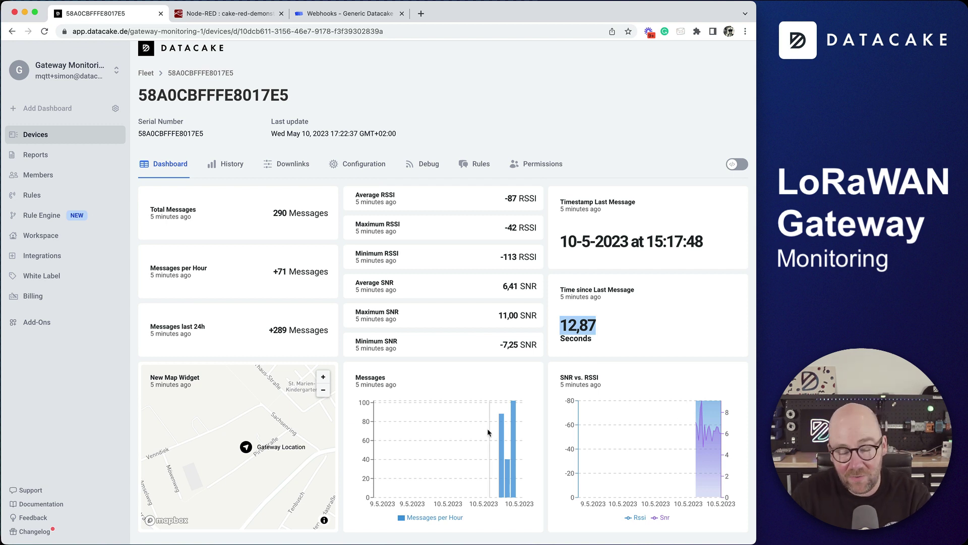
pyautogui.moveTo(508, 435)
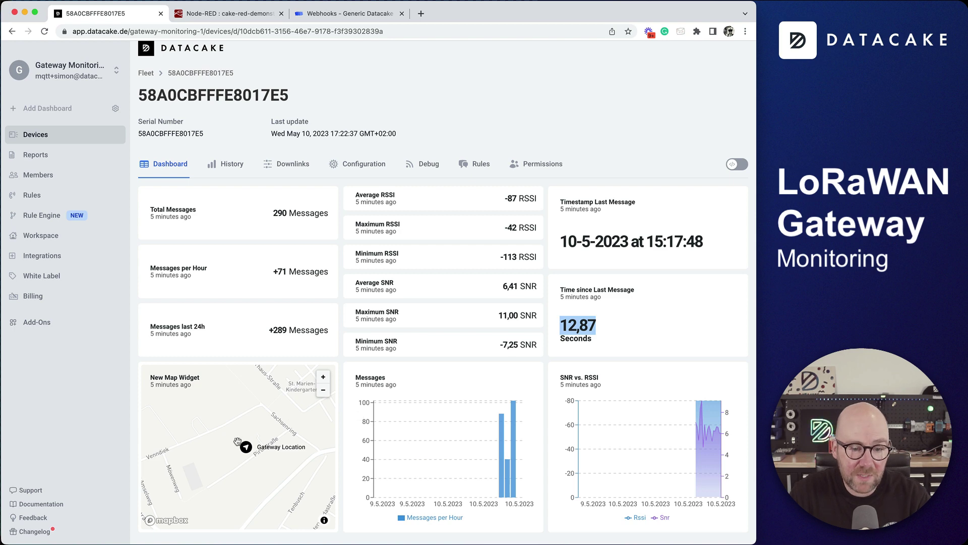
# Show the gateways on the devices map, zoomed and panned to the three-gateway cluster.
pyautogui.click(73, 141)
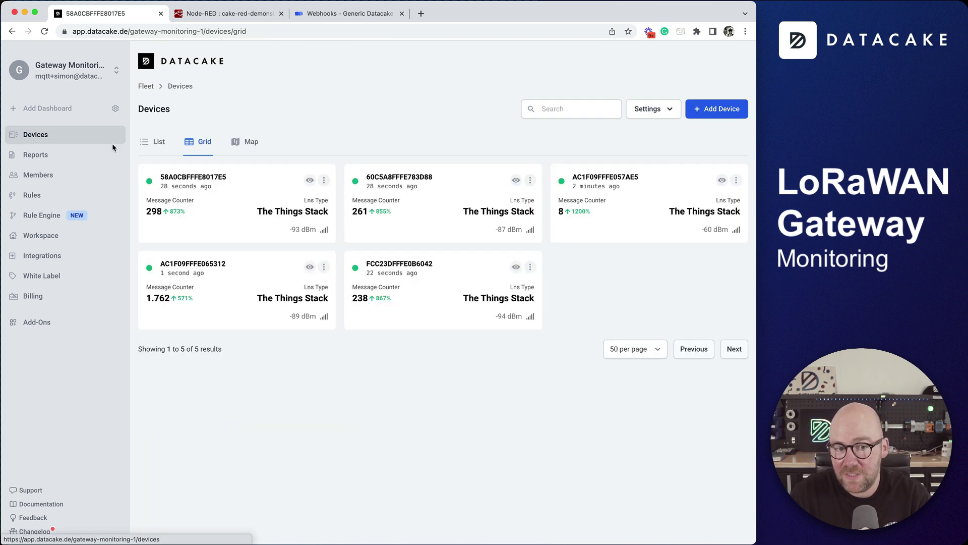
pyautogui.click(253, 143)
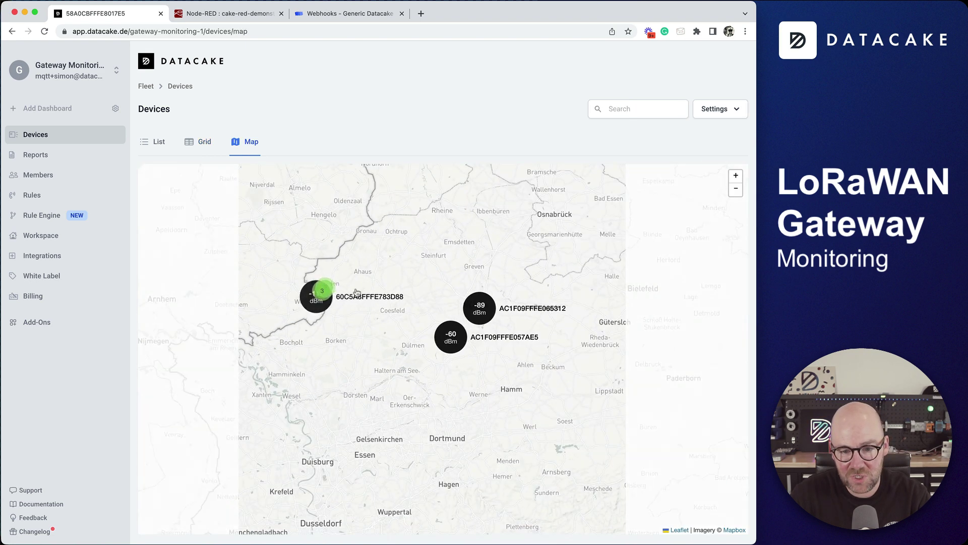
pyautogui.click(281, 273)
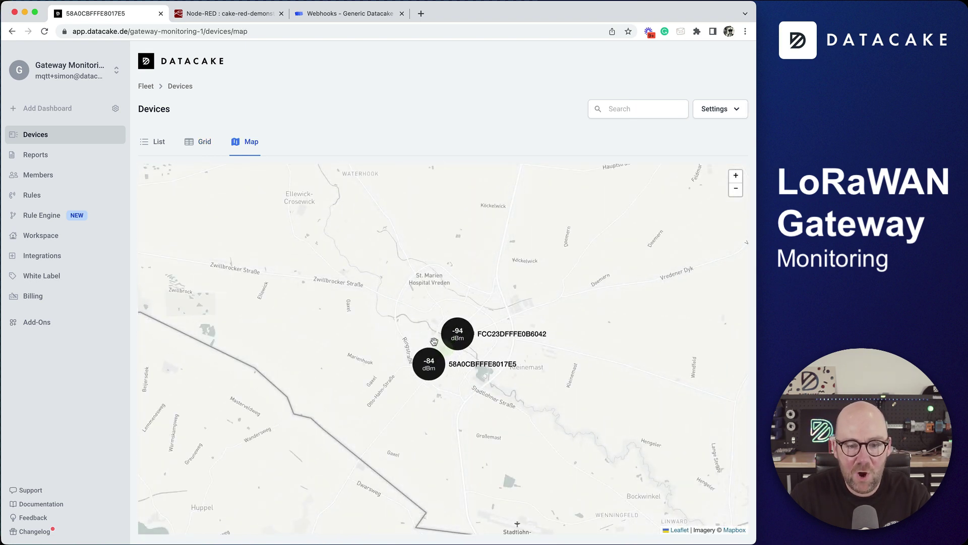
pyautogui.scroll(-5, 446, 350)
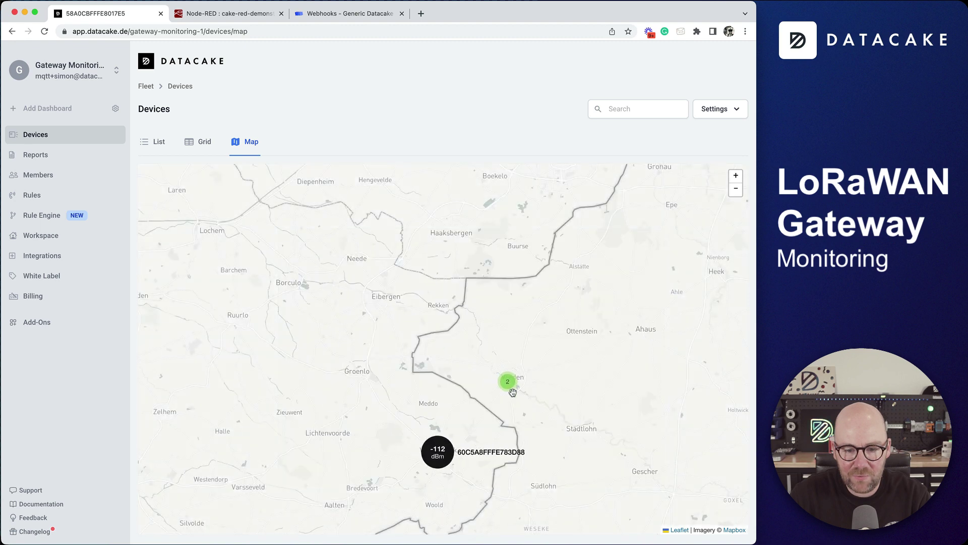
pyautogui.moveTo(512, 392)
pyautogui.mouseDown()
pyautogui.moveTo(345, 270)
pyautogui.moveTo(168, 176)
pyautogui.mouseUp()
# Inspect gateway AC1F09FFFE057AE5's full details, then return to the device list table.
pyautogui.click(653, 374)
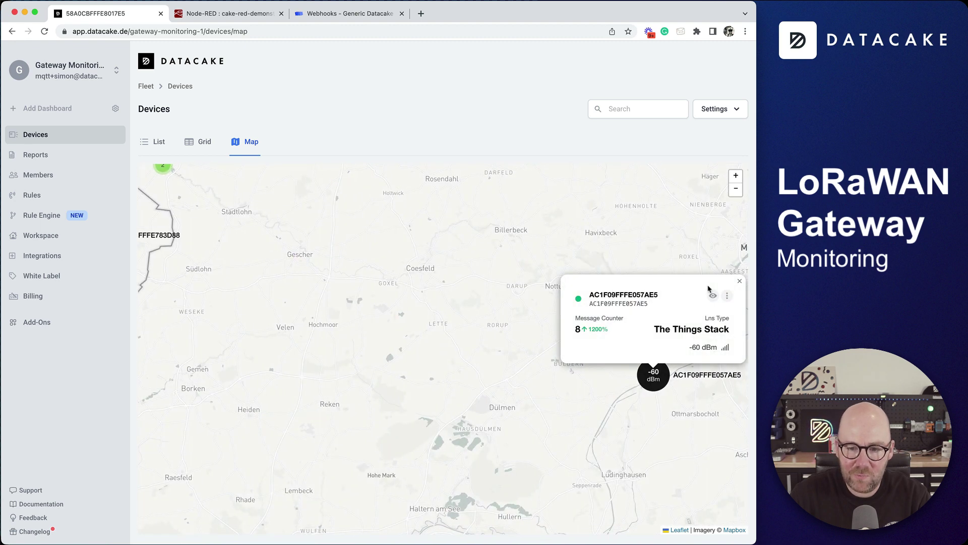
pyautogui.click(712, 295)
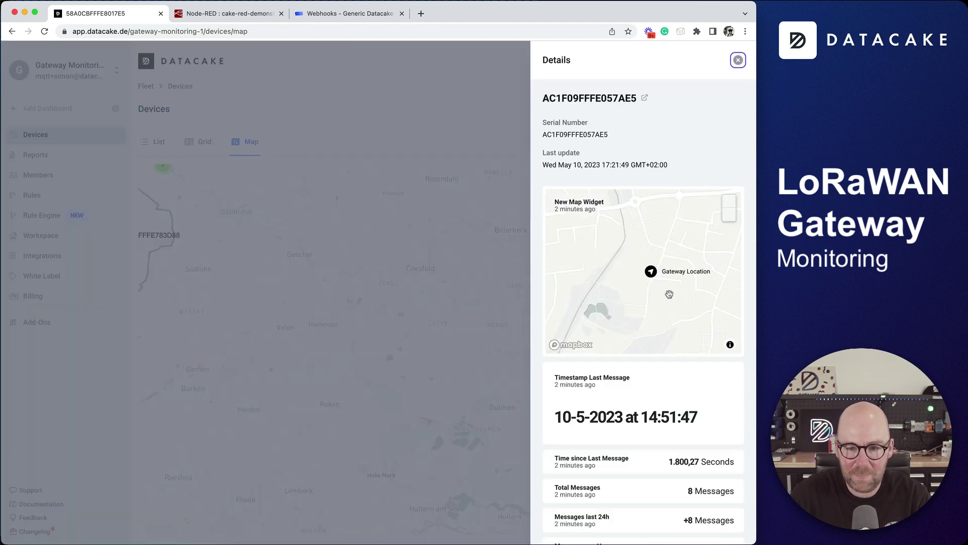
pyautogui.scroll(-3, 540, 297)
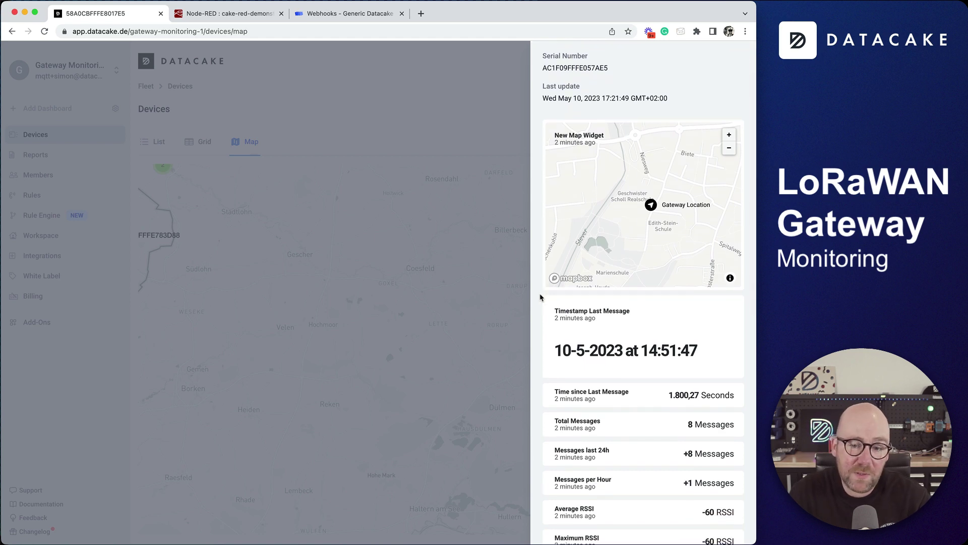
pyautogui.scroll(-3, 541, 296)
pyautogui.click(402, 315)
pyautogui.click(72, 132)
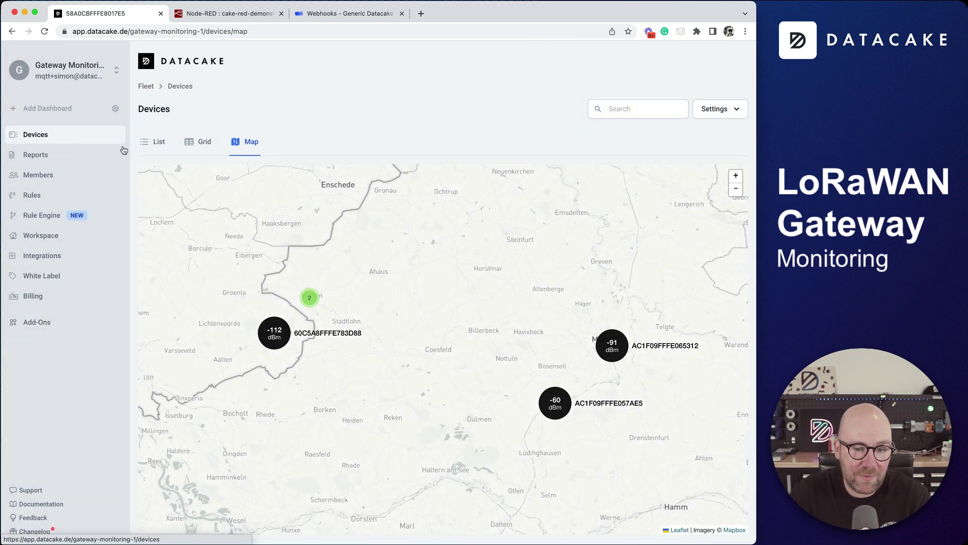
pyautogui.click(160, 150)
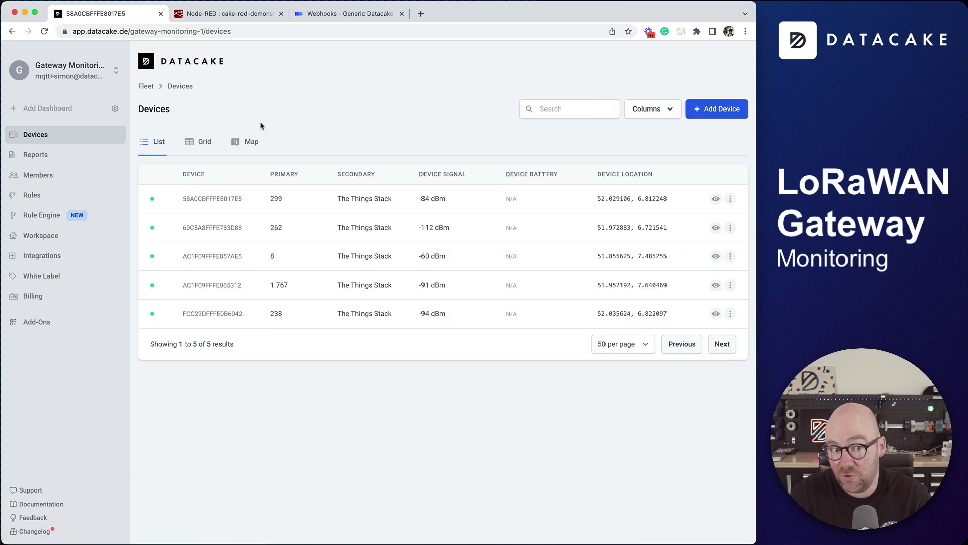
# Start a new API device in the Gateway Monitoring product.
pyautogui.click(739, 109)
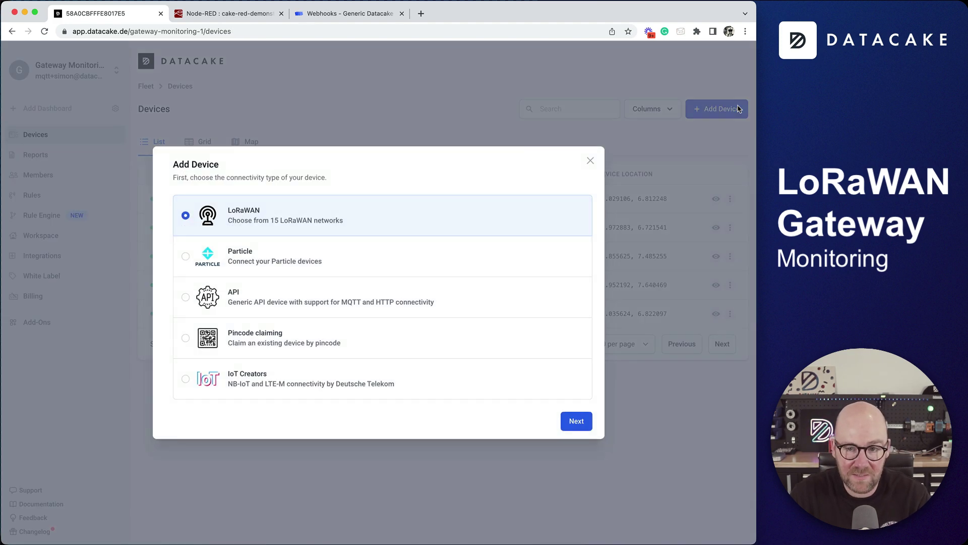
pyautogui.click(275, 306)
pyautogui.click(584, 429)
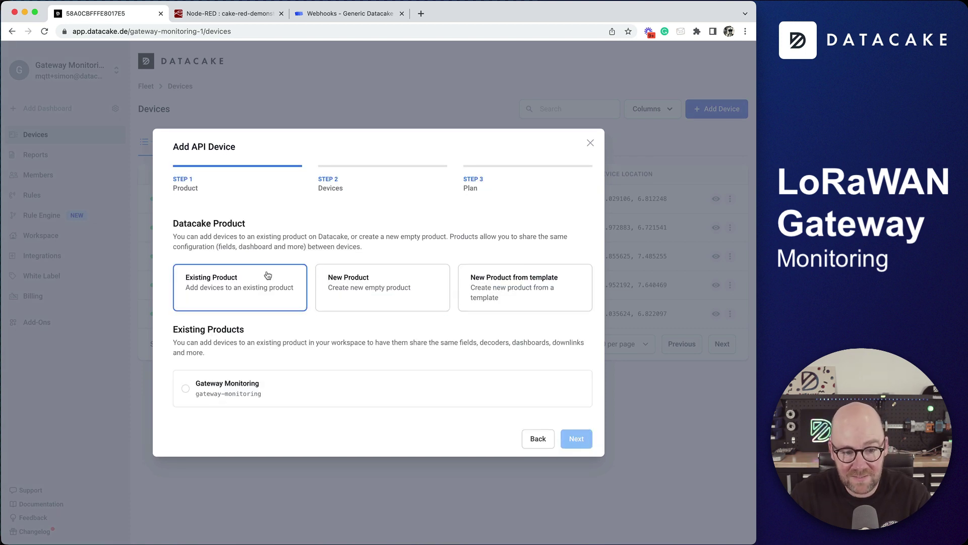
pyautogui.click(231, 387)
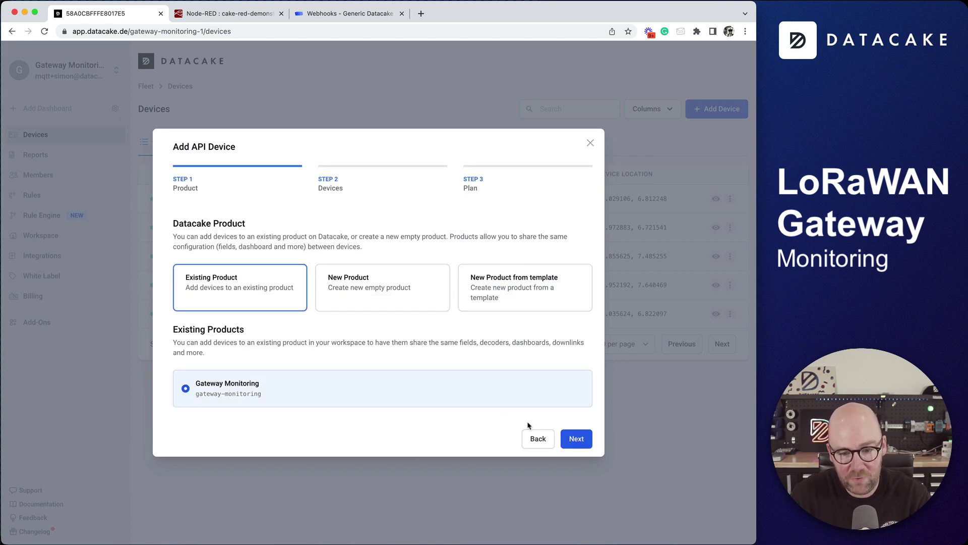
pyautogui.click(580, 438)
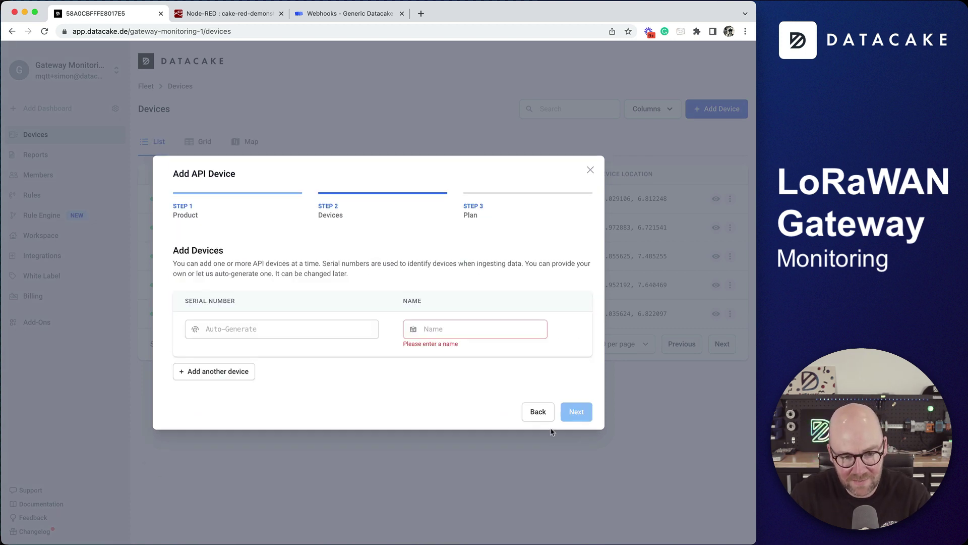
# Use AC1F09FFFE0912D7 as serial number and name, and add it on the Free plan.
pyautogui.click(290, 331)
pyautogui.press('super+v')
pyautogui.click(456, 335)
pyautogui.press('super+v')
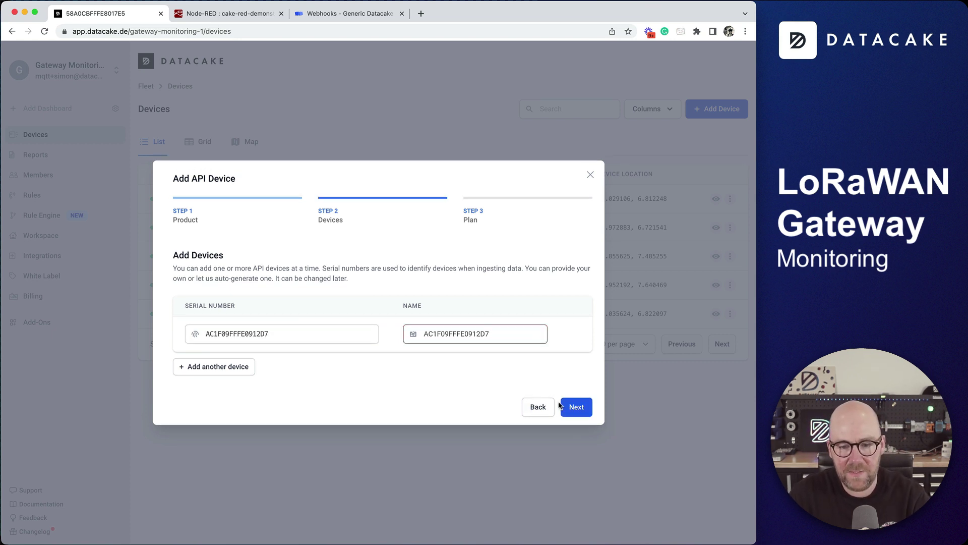
pyautogui.click(565, 407)
pyautogui.click(235, 303)
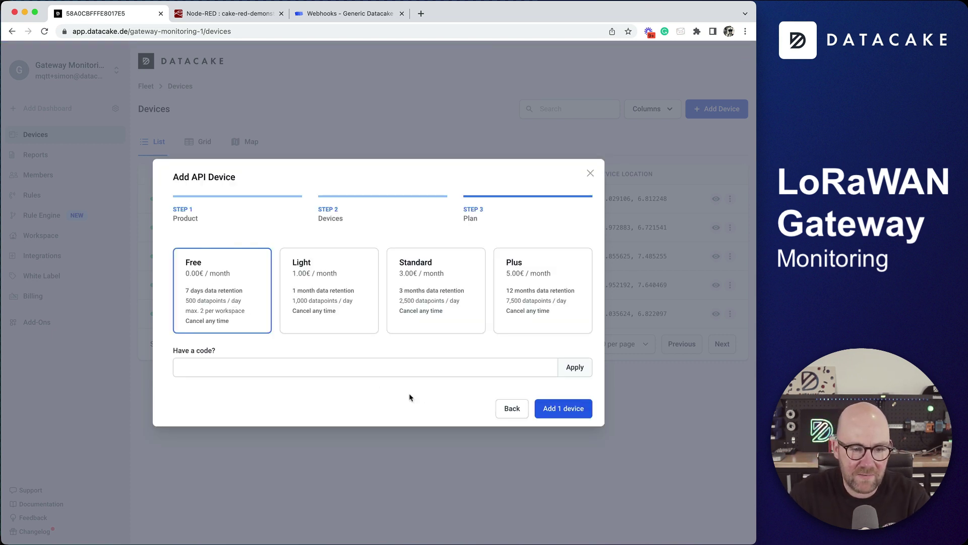
pyautogui.click(559, 409)
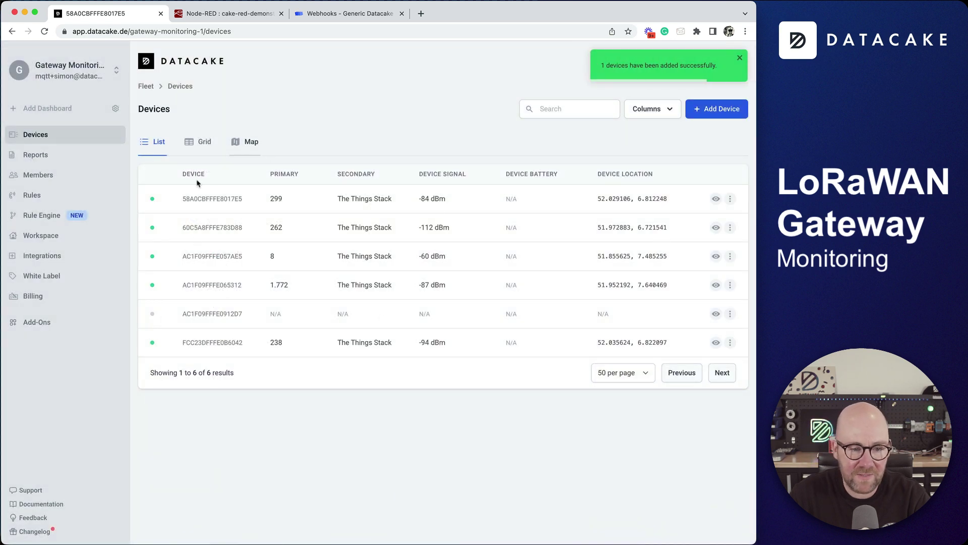
# View gateway AC1F09FFFE0912D7's empty dashboard, then return to the Devices list.
pyautogui.click(207, 319)
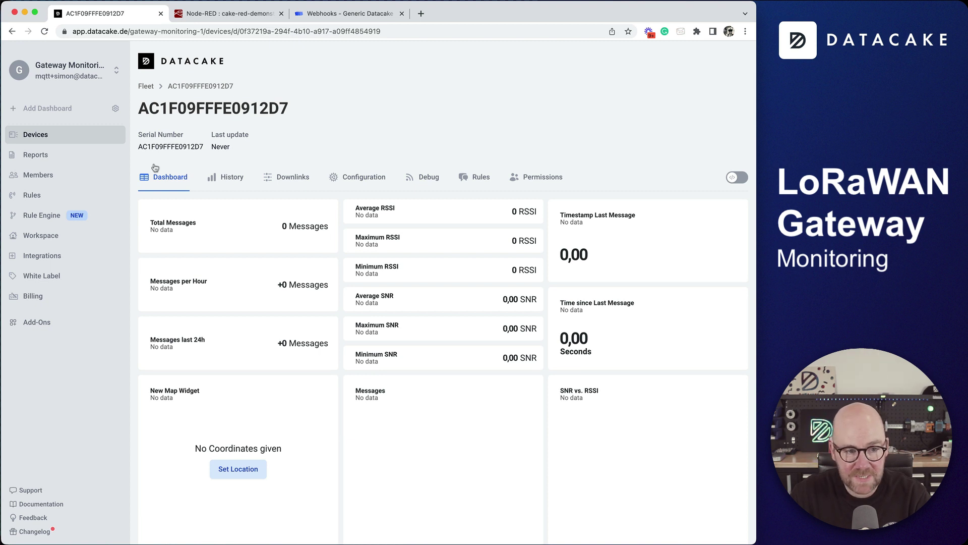
pyautogui.click(50, 140)
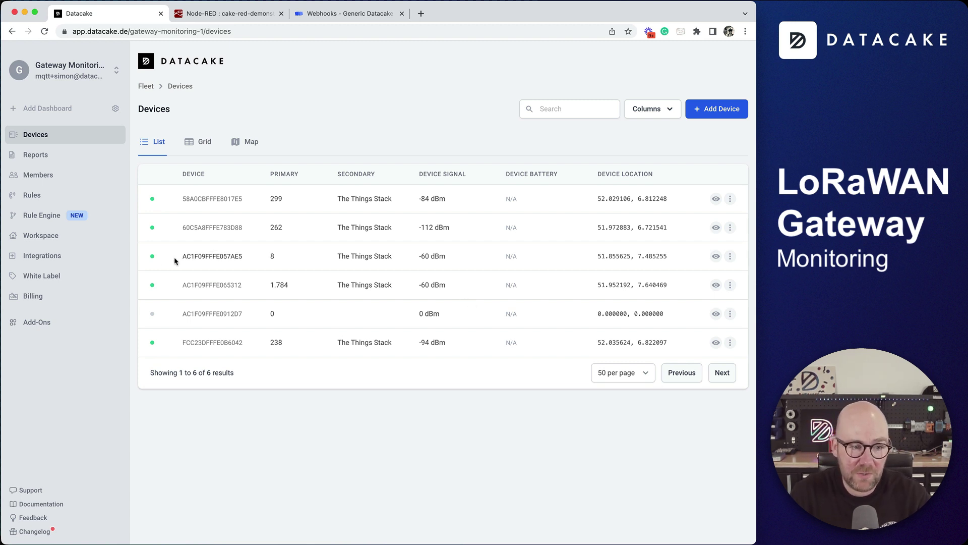
# Create a new Rule Engine rule for the Gateway Monitoring product, checking its six devices.
pyautogui.click(54, 222)
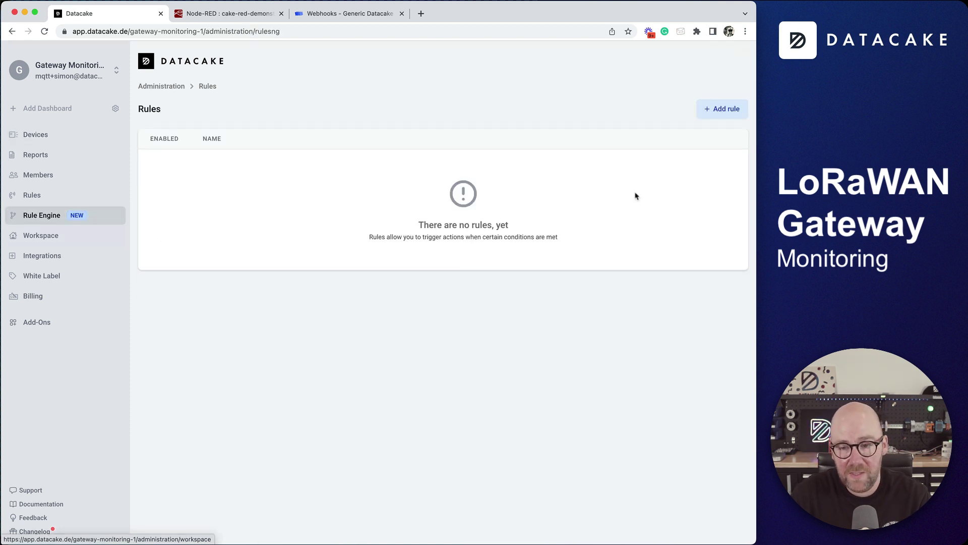
pyautogui.click(727, 115)
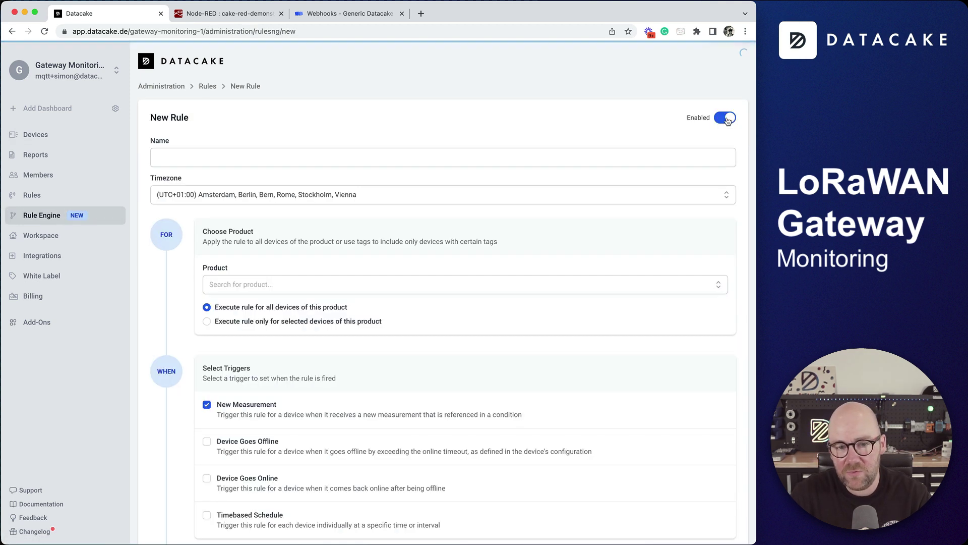
pyautogui.click(276, 286)
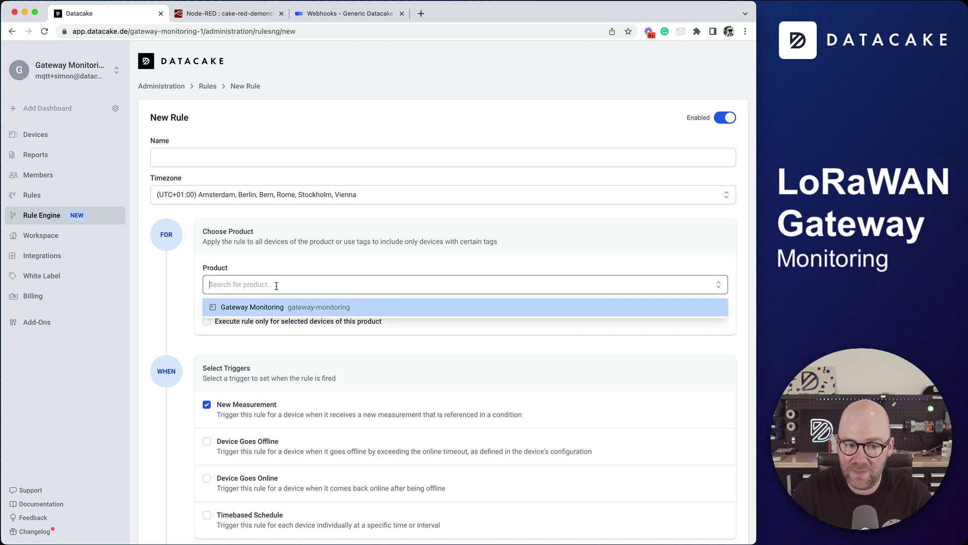
pyautogui.click(251, 310)
pyautogui.scroll(-2, 448, 342)
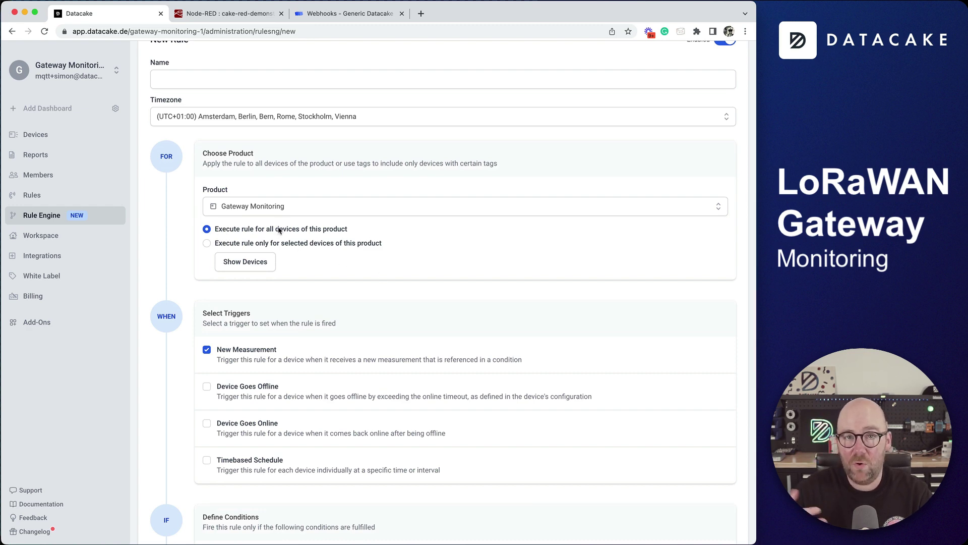
pyautogui.click(258, 270)
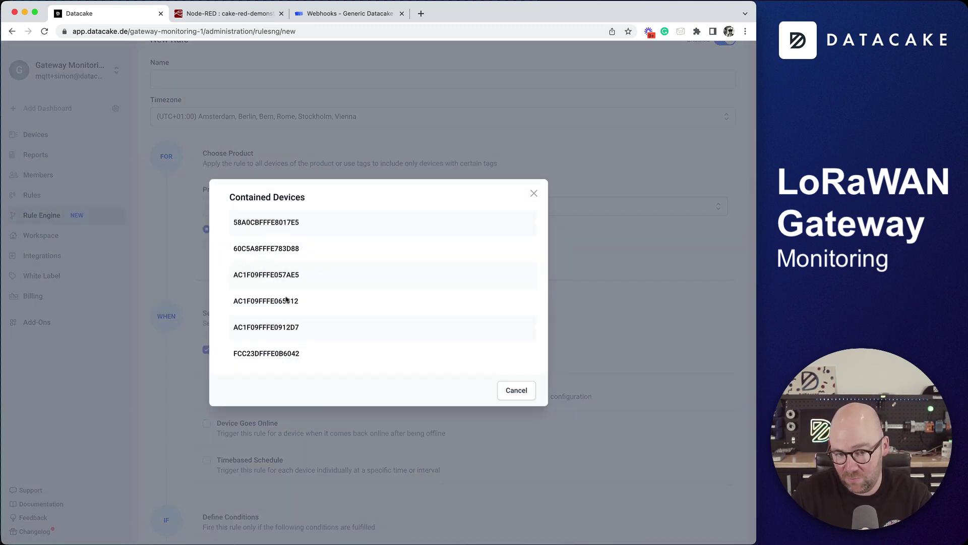
pyautogui.click(535, 194)
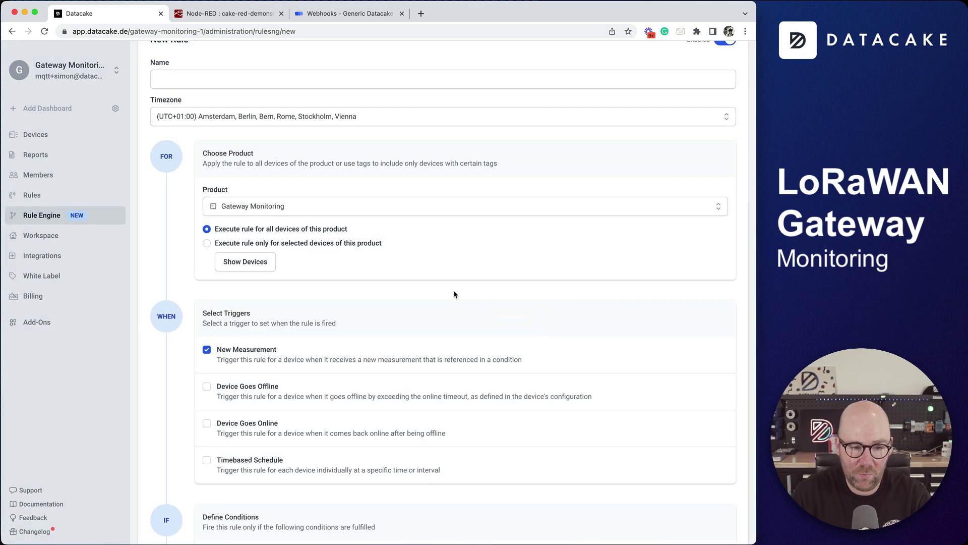
pyautogui.scroll(-3, 452, 295)
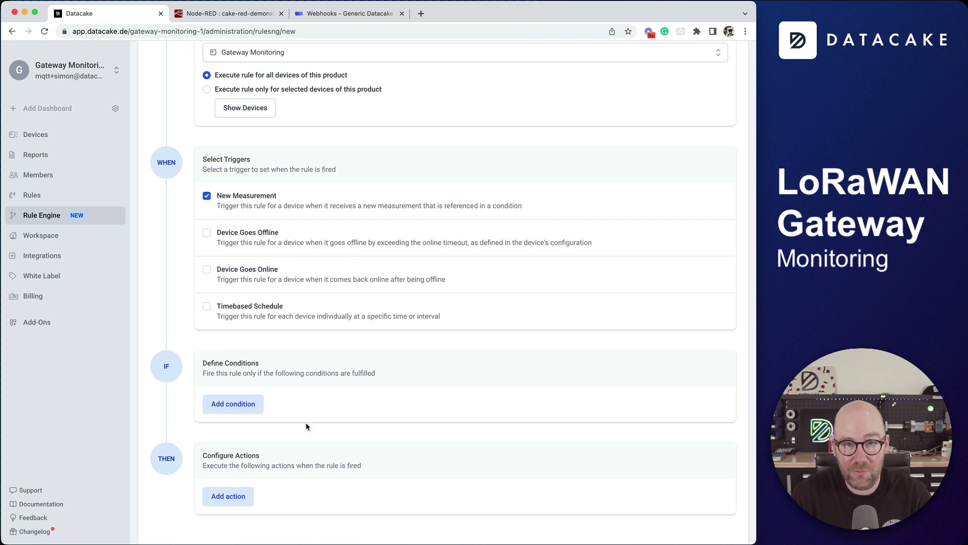
# Add a condition counting Message Counter measurements from 1 hour ago.
pyautogui.click(236, 403)
pyautogui.click(480, 139)
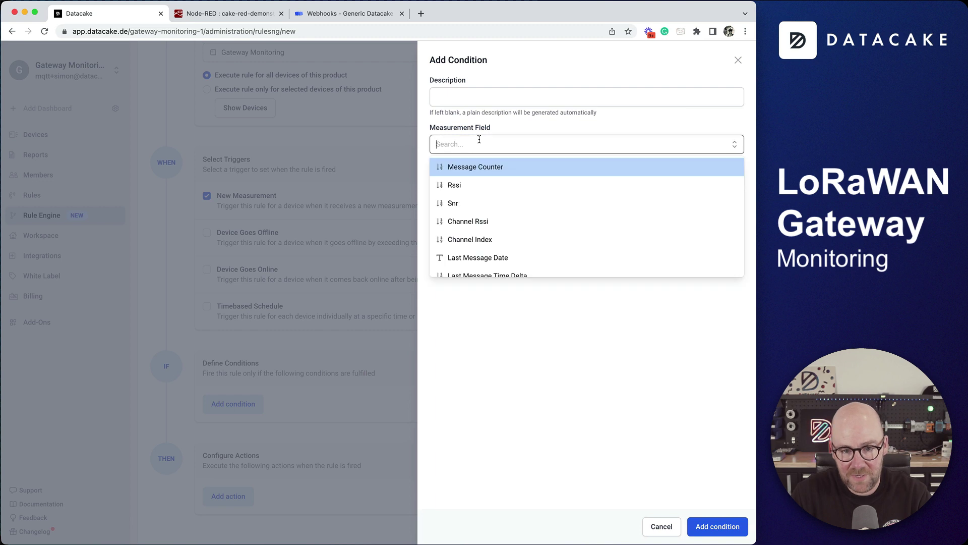
pyautogui.click(483, 167)
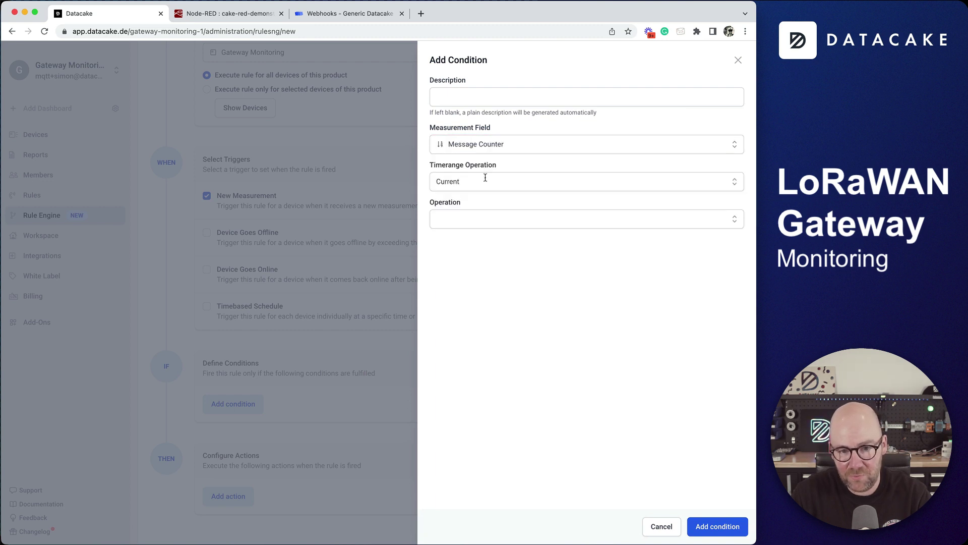
pyautogui.click(486, 179)
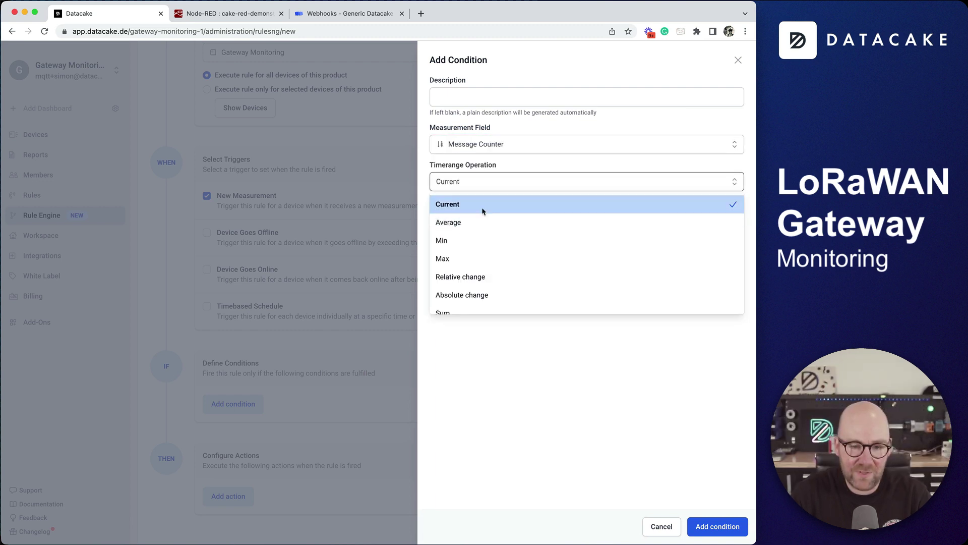
pyautogui.scroll(-2, 485, 229)
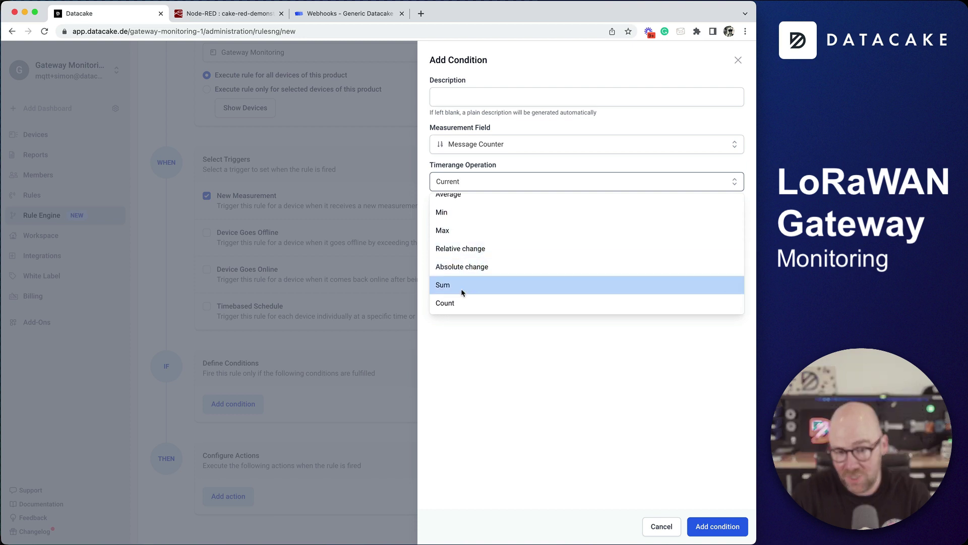
pyautogui.click(461, 305)
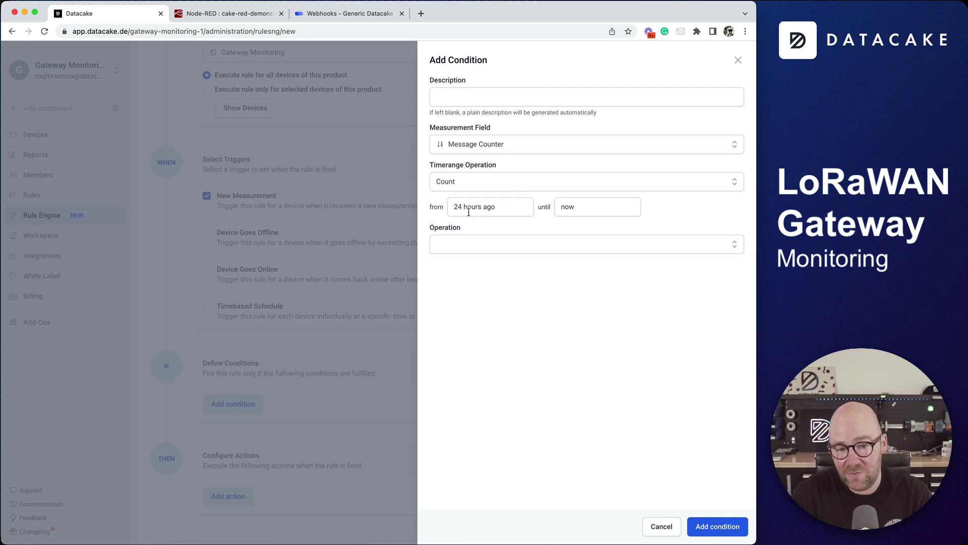
pyautogui.moveTo(461, 207); pyautogui.dragTo(458, 207)
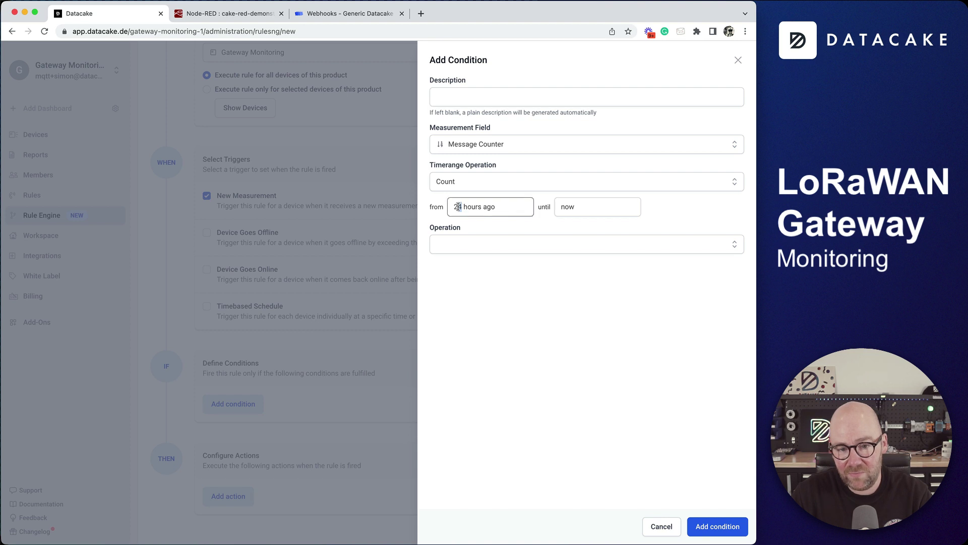
pyautogui.click(570, 206)
pyautogui.click(544, 243)
pyautogui.click(473, 210)
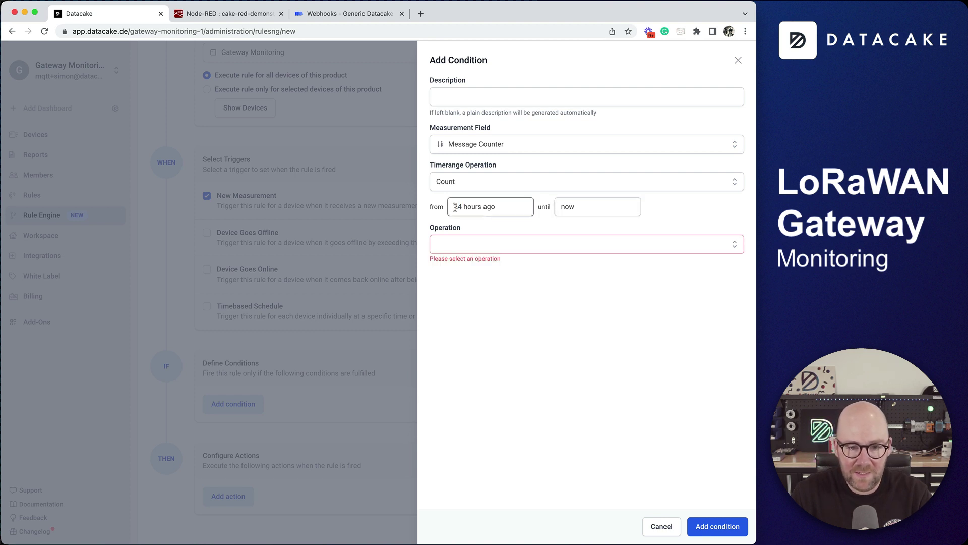
pyautogui.doubleClick(456, 207)
pyautogui.write('0')
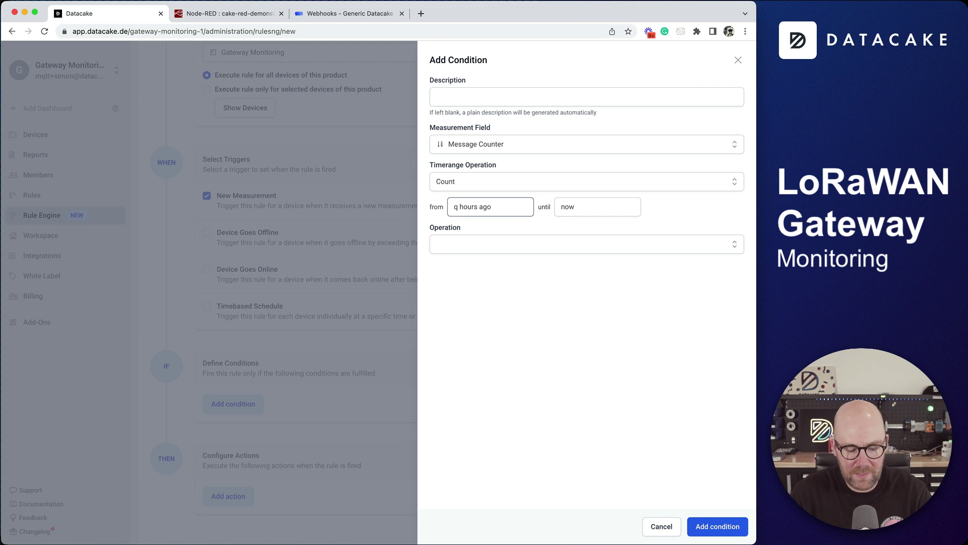
pyautogui.click(627, 212)
# Compare the count as greater than the constant 50 and add the condition.
pyautogui.click(574, 241)
pyautogui.click(501, 338)
pyautogui.click(500, 277)
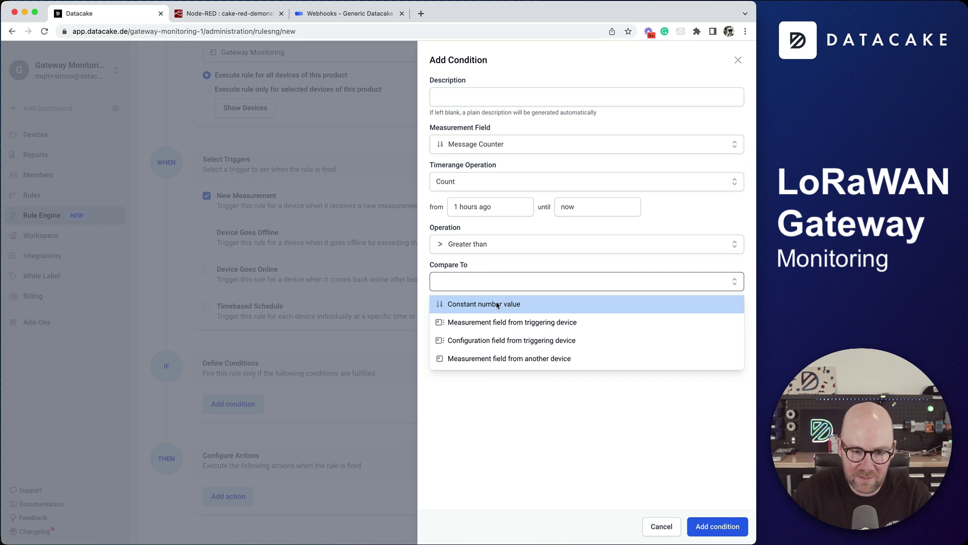
pyautogui.click(497, 305)
pyautogui.click(493, 306)
pyautogui.write('50')
pyautogui.click(504, 282)
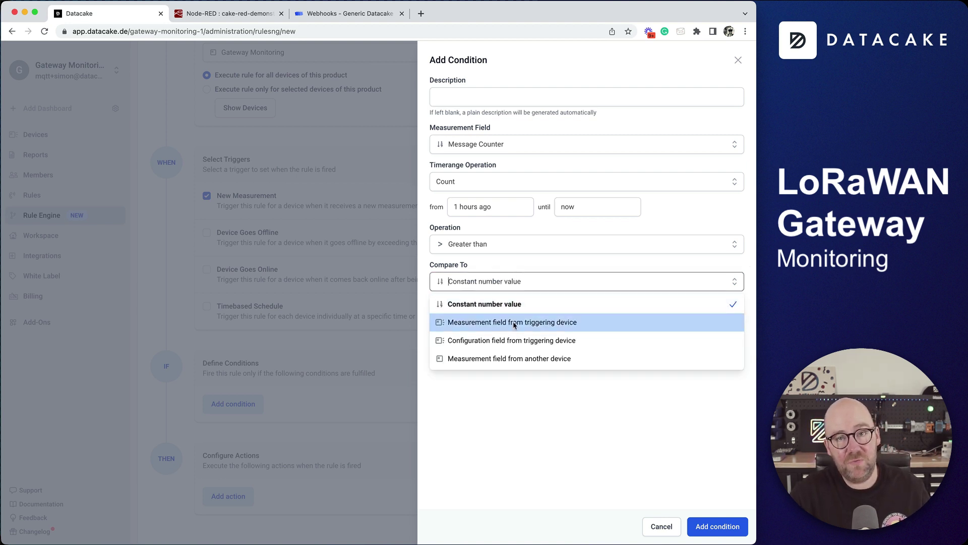
pyautogui.click(505, 389)
pyautogui.click(463, 305)
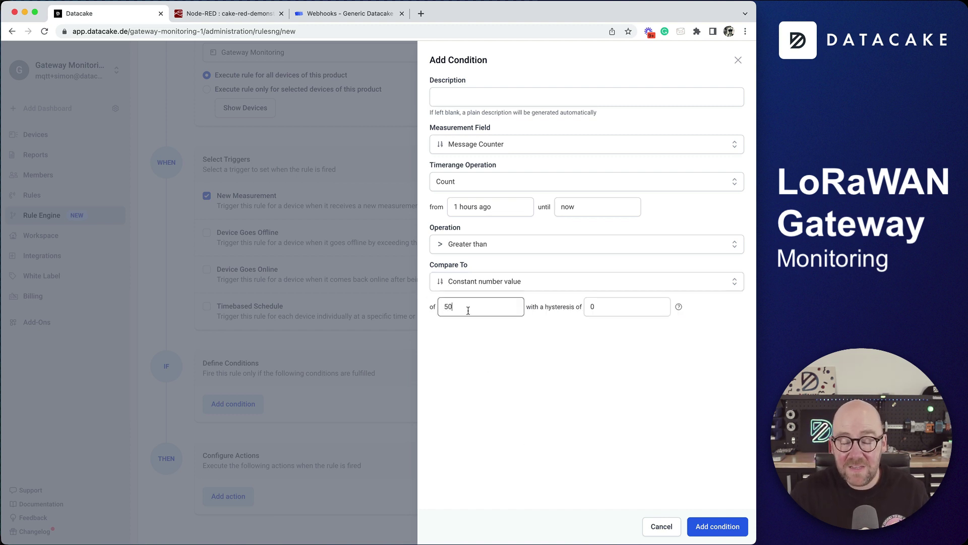
pyautogui.click(708, 524)
# Add an E-Mail action sent to the suggested receiver address, and save the rule.
pyautogui.scroll(-3, 312, 457)
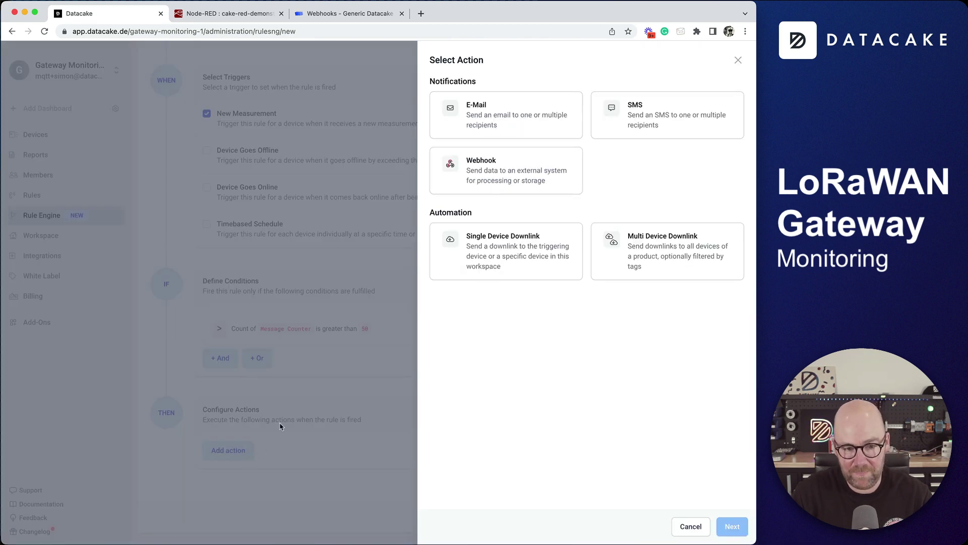
pyautogui.click(682, 529)
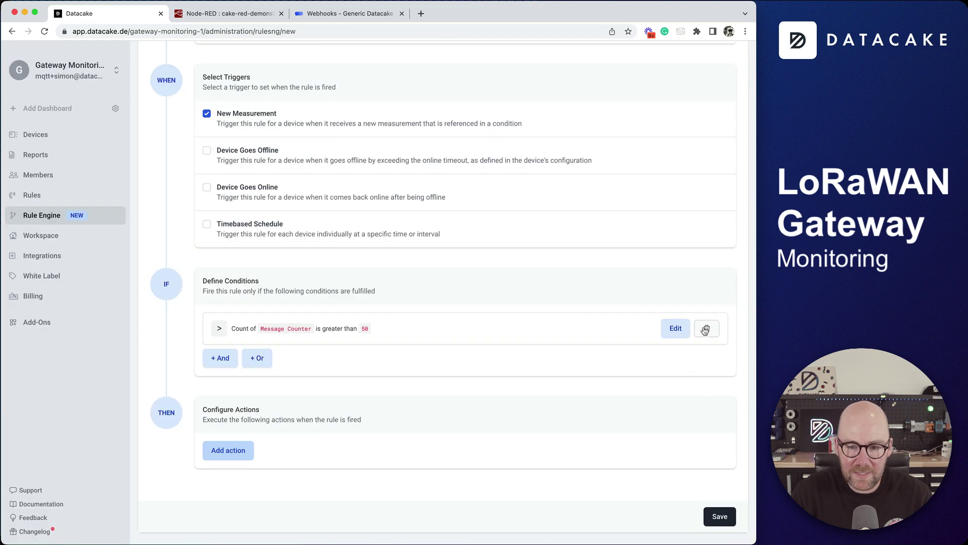
pyautogui.click(244, 451)
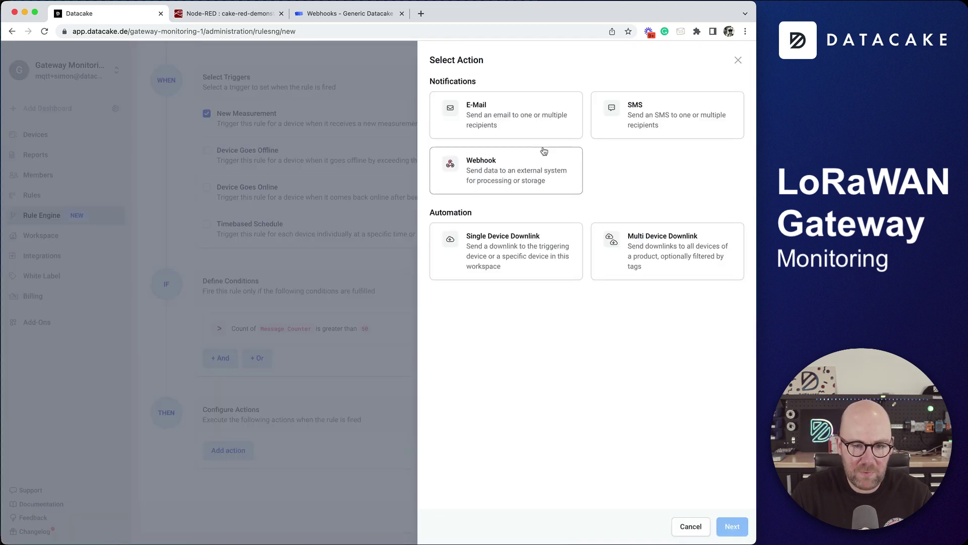
pyautogui.click(532, 99)
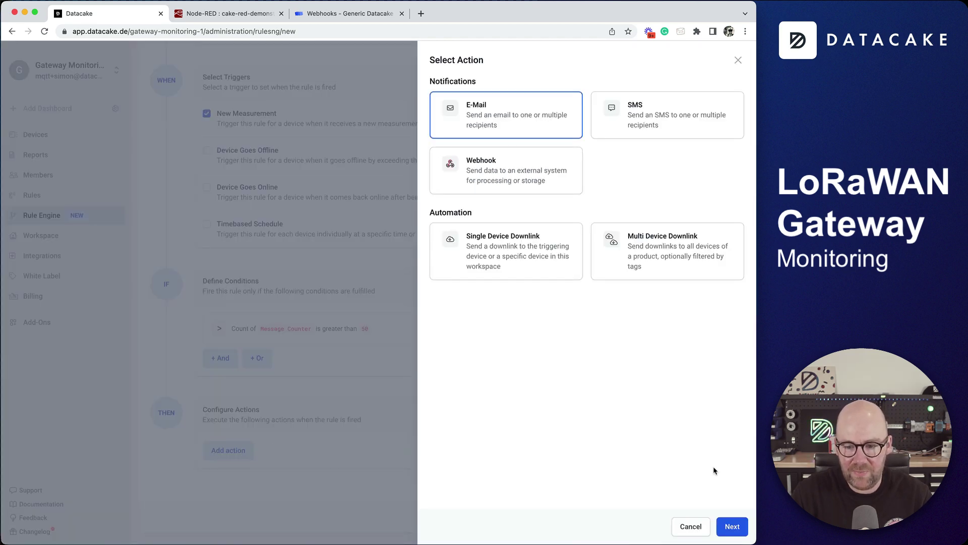
pyautogui.click(732, 527)
pyautogui.click(478, 175)
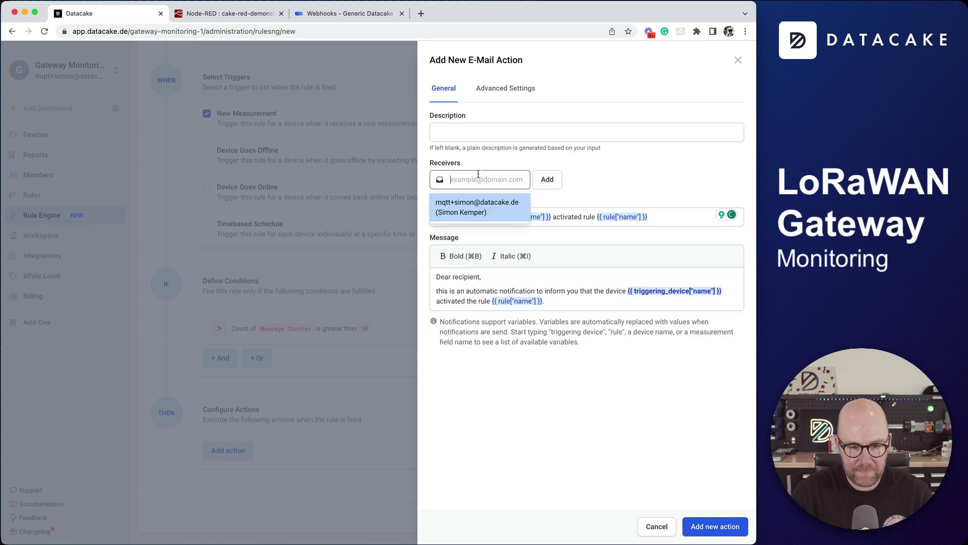
pyautogui.click(481, 207)
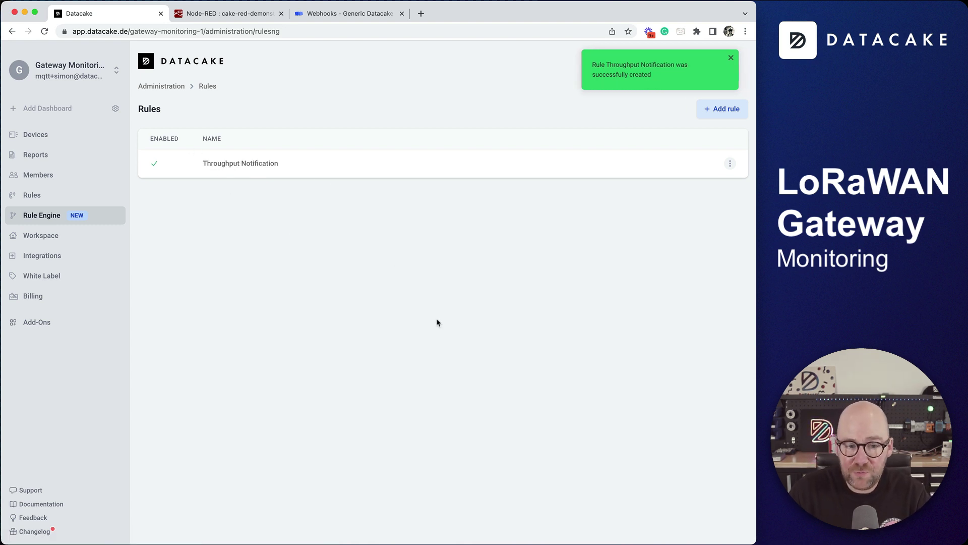
# Start another rule triggered by Device Goes Offline and Device Goes Online instead of New Measurement.
pyautogui.click(714, 110)
pyautogui.scroll(-5, 221, 282)
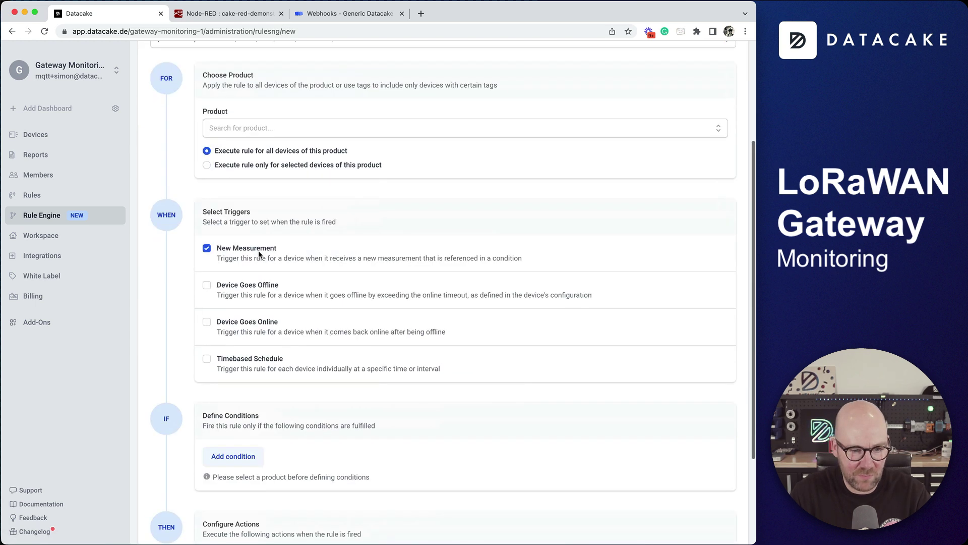
pyautogui.click(207, 249)
pyautogui.click(208, 250)
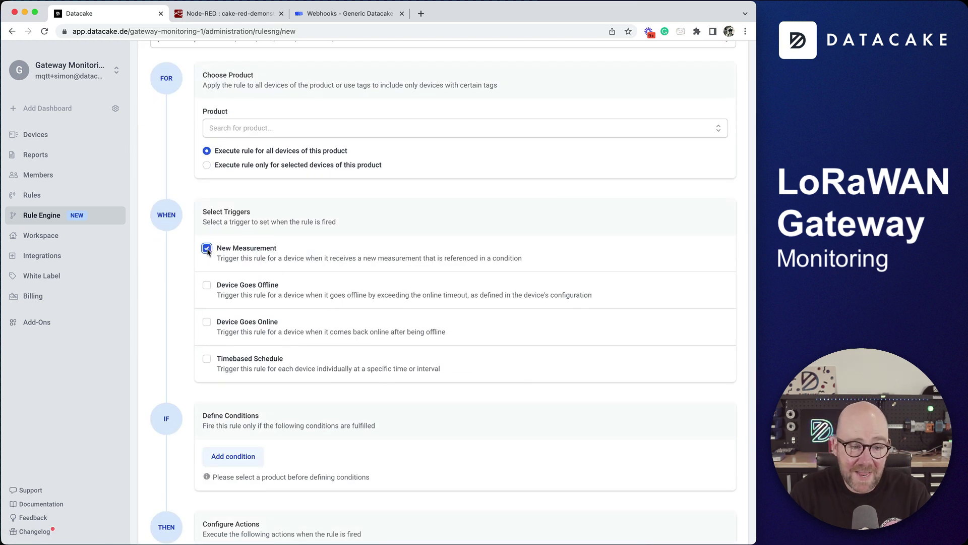
pyautogui.click(207, 249)
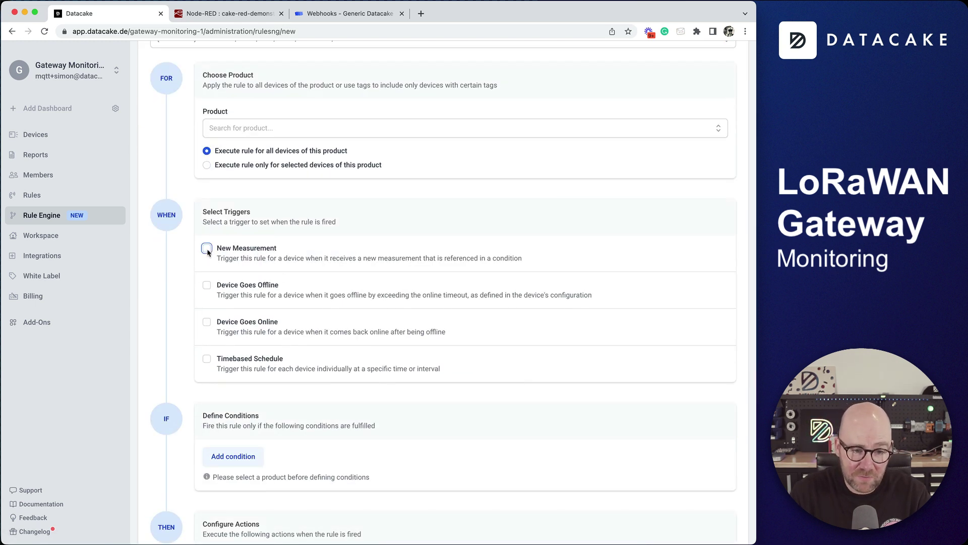
pyautogui.click(207, 286)
pyautogui.click(207, 322)
# Apply the rule to the Gateway Monitoring product and begin adding an action.
pyautogui.scroll(-5, 443, 349)
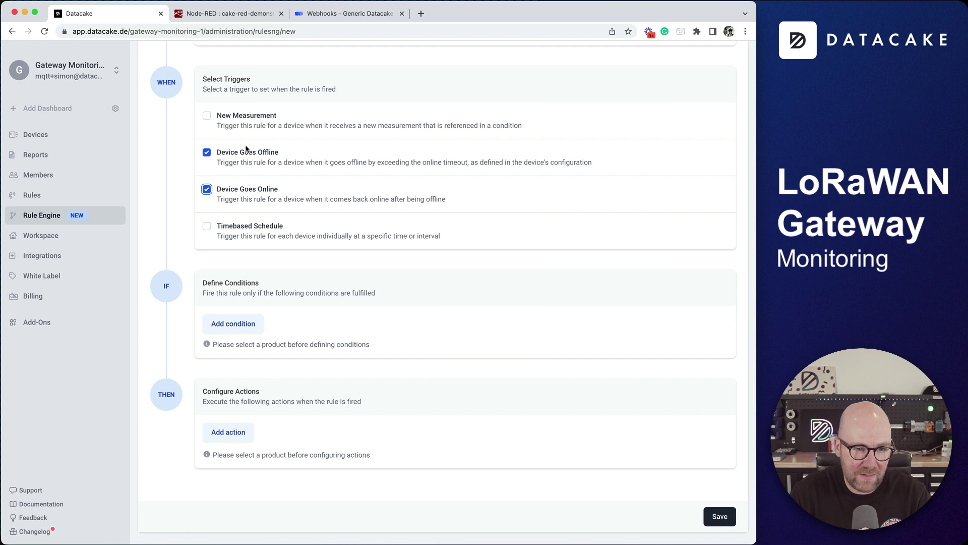
pyautogui.scroll(10, 251, 386)
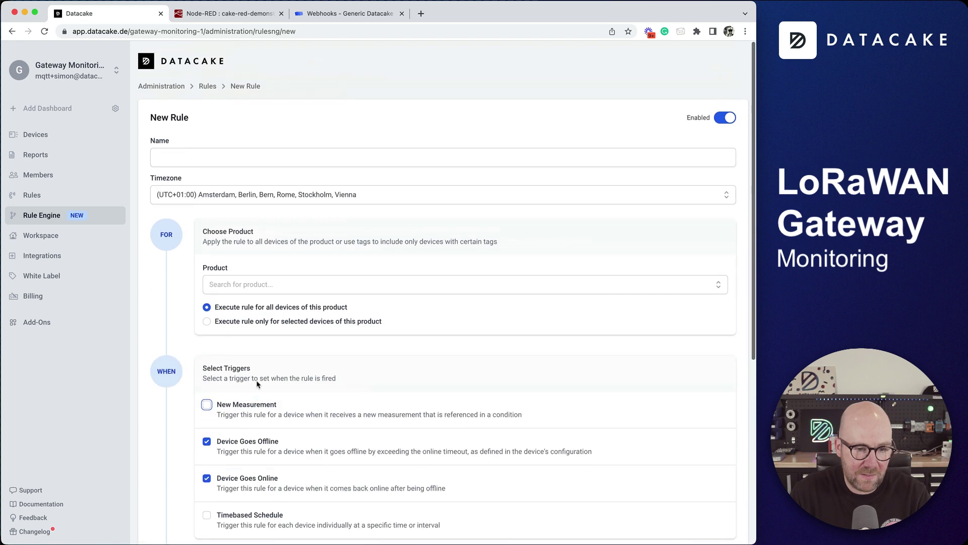
pyautogui.click(252, 285)
pyautogui.click(251, 308)
pyautogui.scroll(-5, 335, 432)
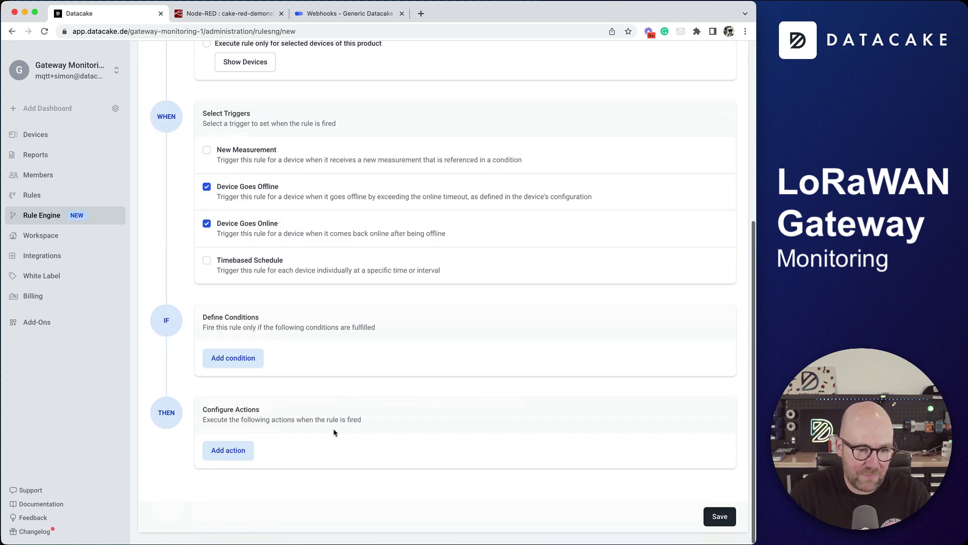
pyautogui.click(228, 451)
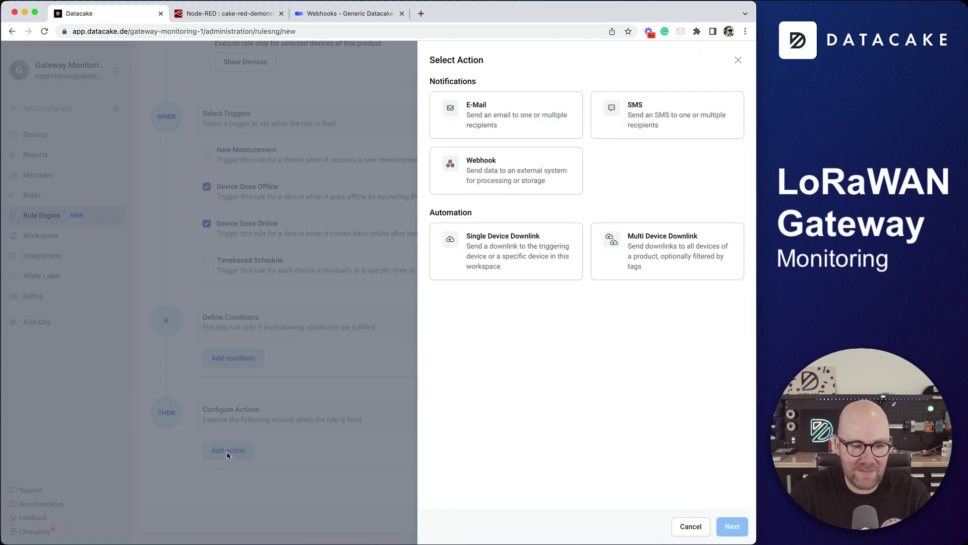
# Add an E-Mail action to your own address with subject ending 'has gone Offline / Online'.
pyautogui.click(516, 127)
pyautogui.click(732, 526)
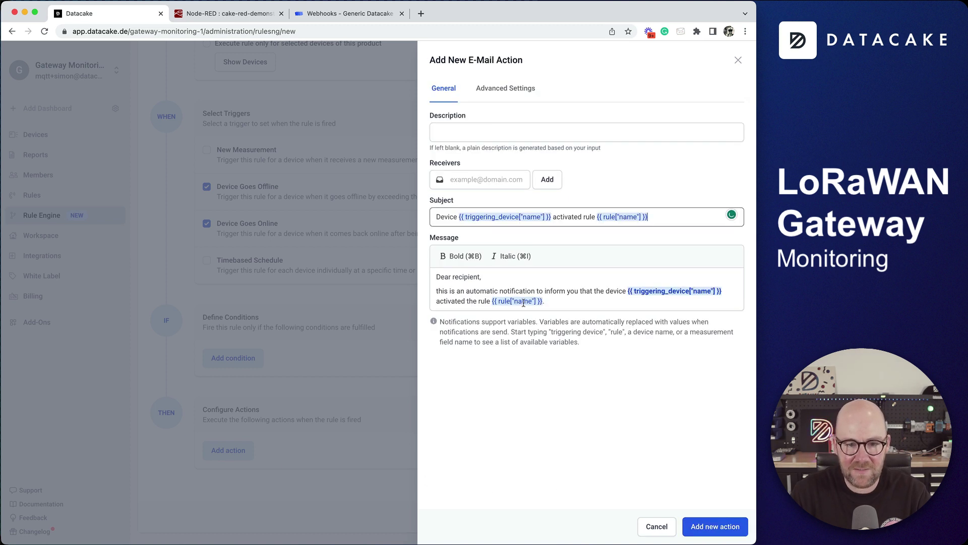
pyautogui.click(483, 133)
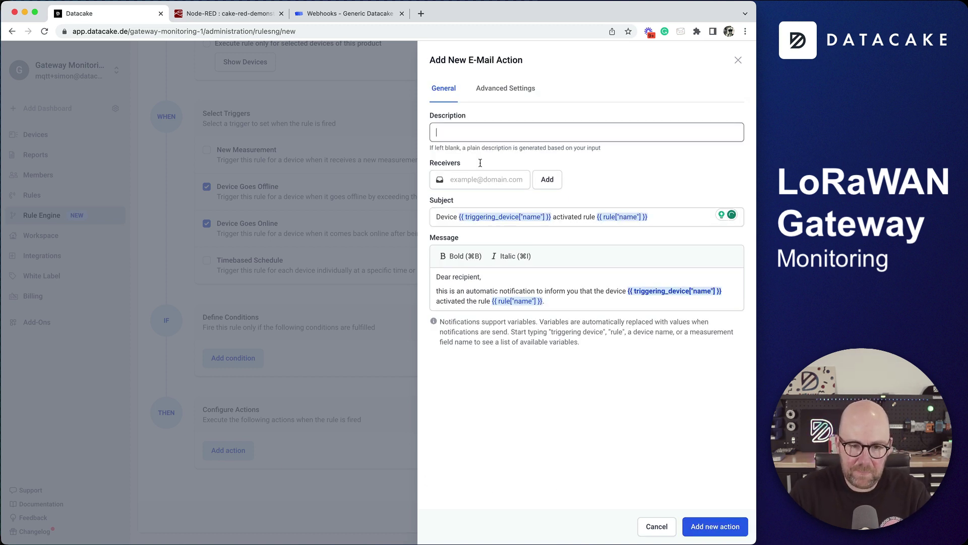
pyautogui.moveTo(661, 217); pyautogui.dragTo(554, 219)
pyautogui.press('BackSpace')
pyautogui.write('has')
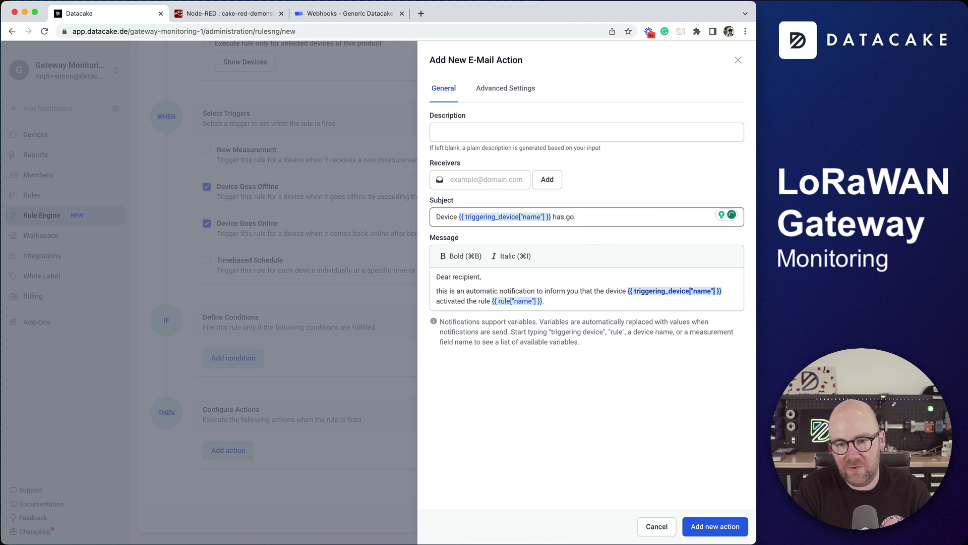
pyautogui.write(' gone Offline / Online')
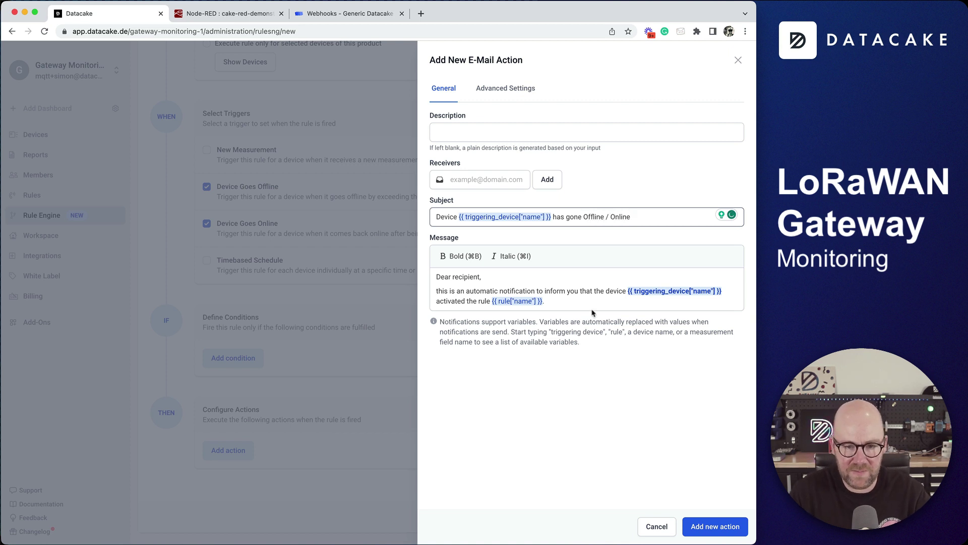
pyautogui.click(595, 312)
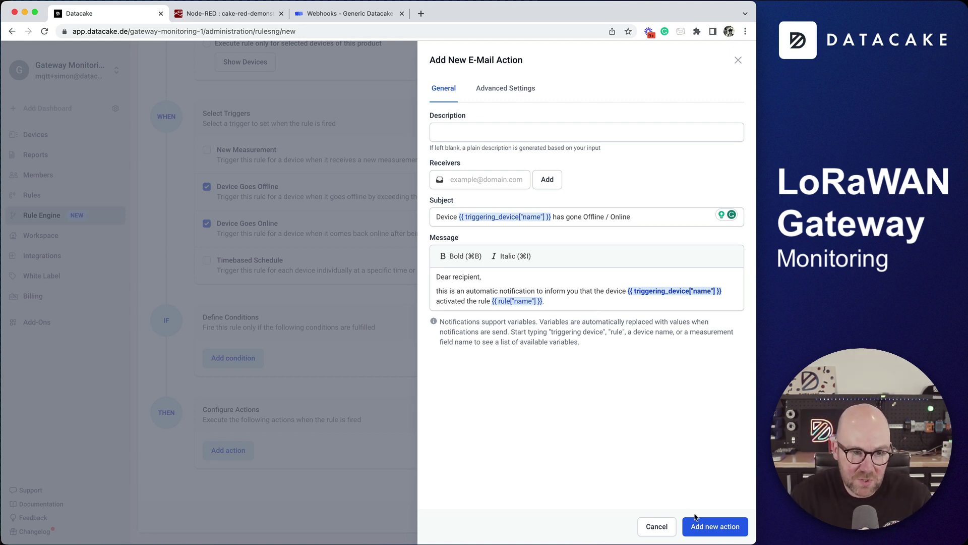
pyautogui.click(713, 531)
pyautogui.press('Return')
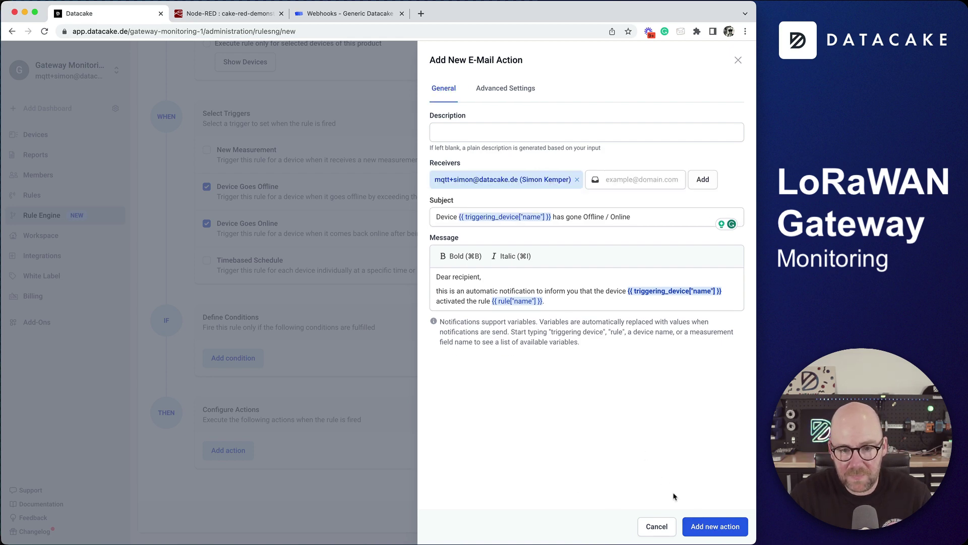
pyautogui.click(715, 526)
# Save the Online / Offline Notification rule from the bottom of the New Rule form.
pyautogui.scroll(6, 487, 372)
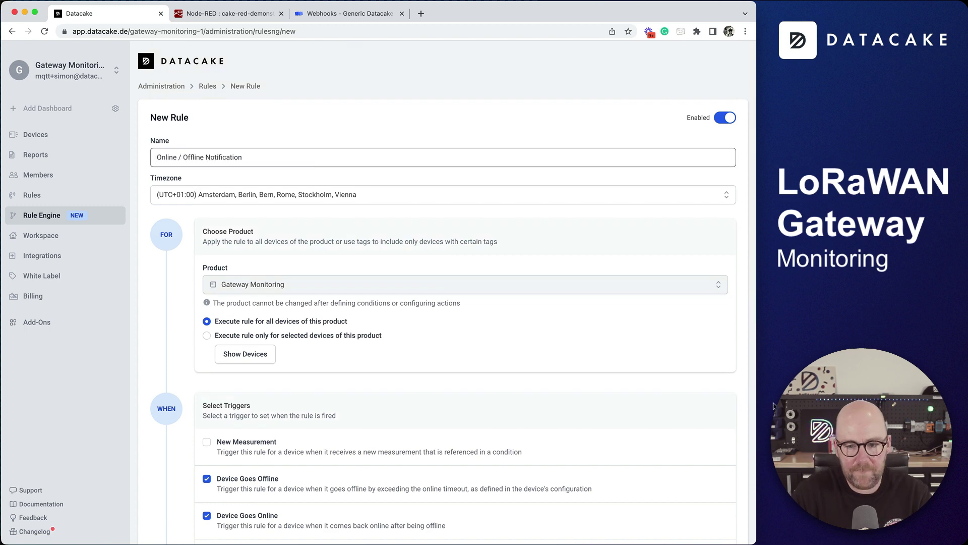
pyautogui.scroll(-6, 694, 448)
pyautogui.click(720, 515)
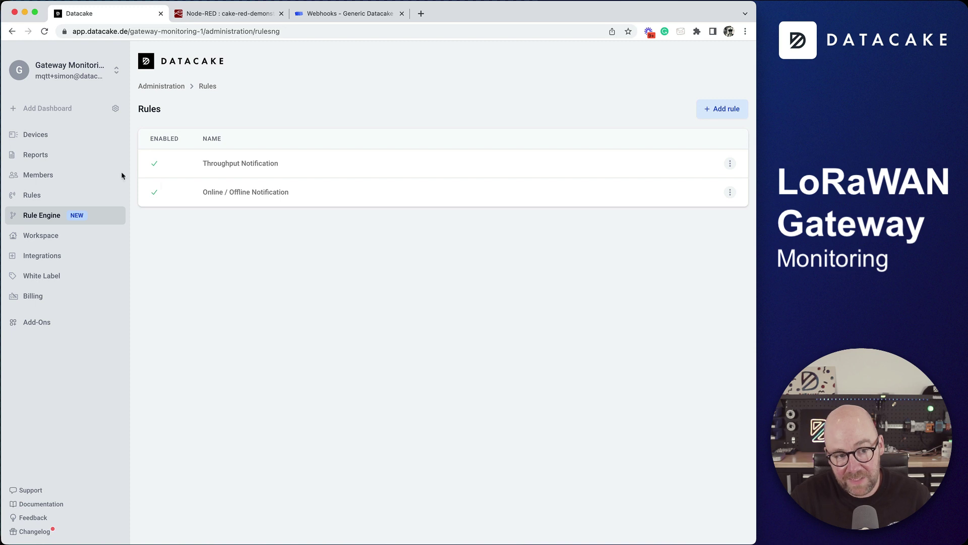
# Show the devices on the map, labelling markers by Primary value, then by Device Signal again.
pyautogui.click(63, 144)
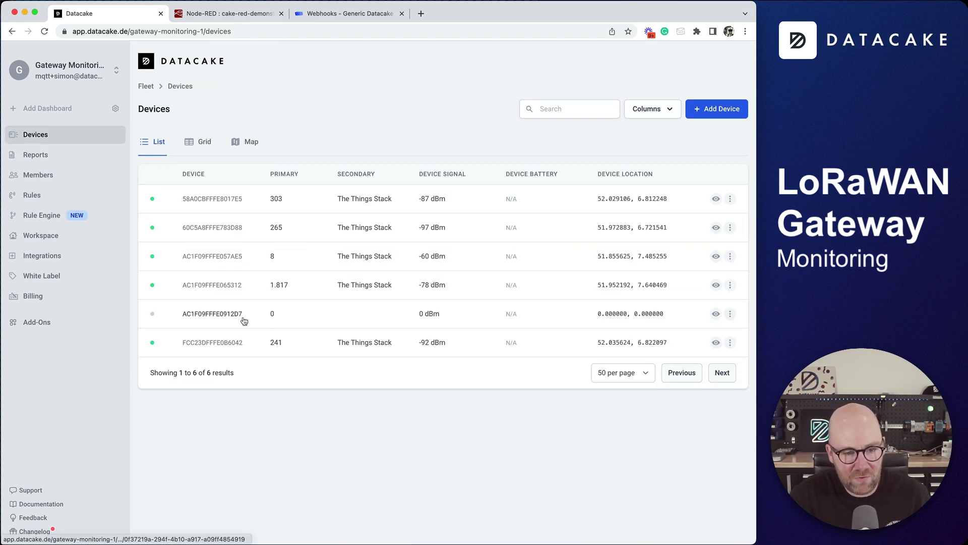
pyautogui.click(254, 146)
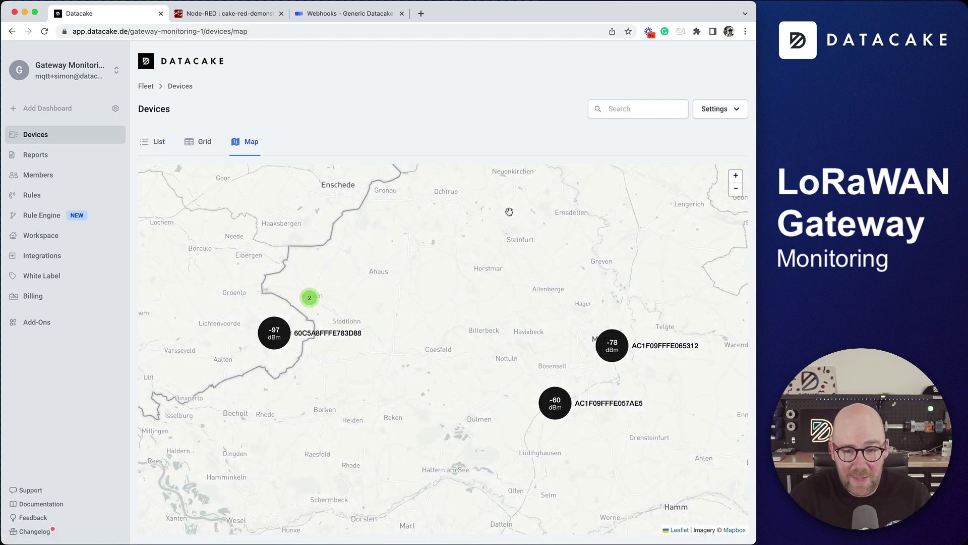
pyautogui.click(728, 112)
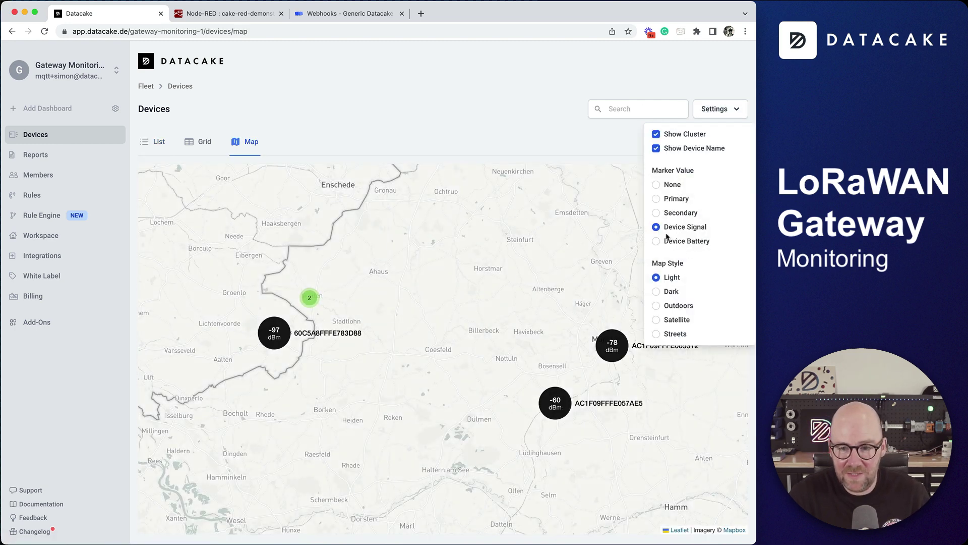
pyautogui.click(656, 199)
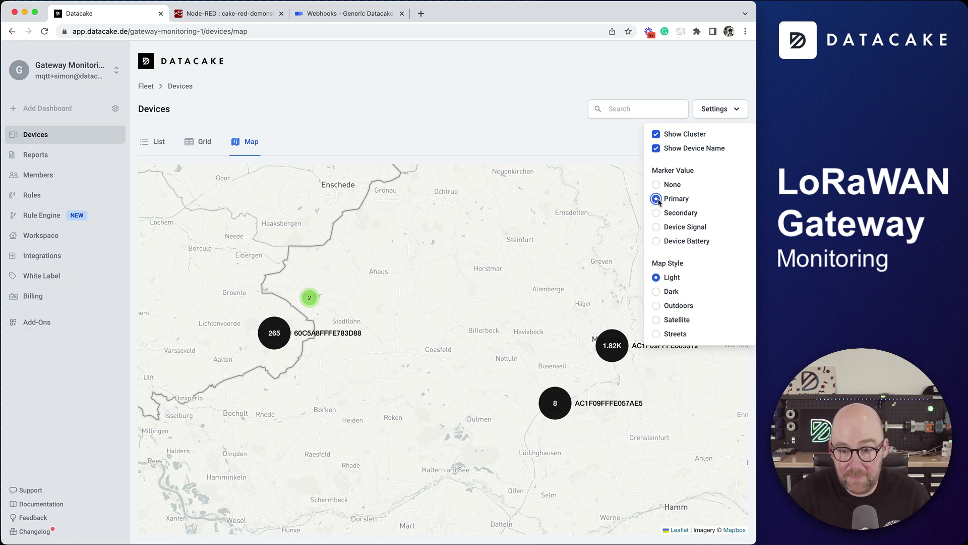
pyautogui.click(656, 227)
# Inspect gateways AC1F09FFFE057AE5, the -97 dBm one, and FCC23DFFFE0B6042 in the two-gateway cluster.
pyautogui.moveTo(446, 360); pyautogui.dragTo(417, 351)
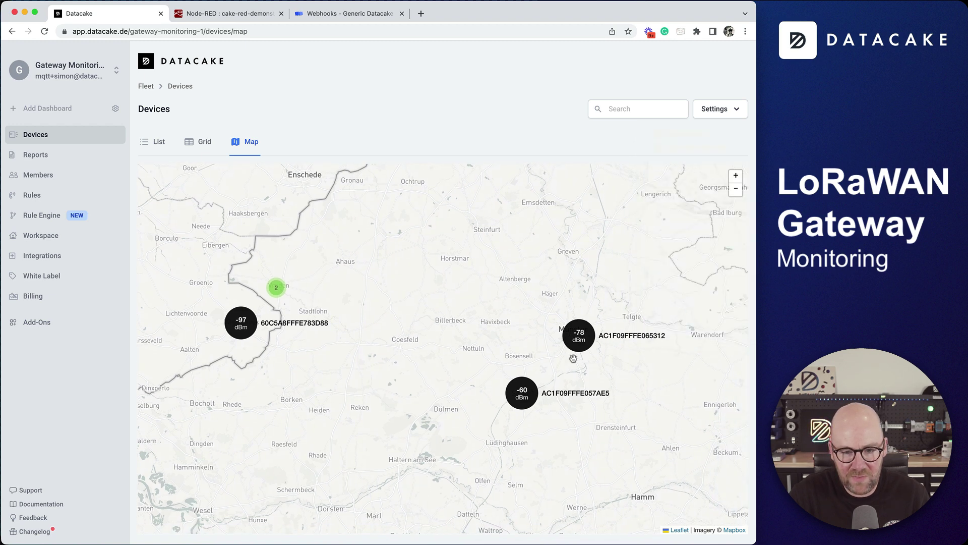
pyautogui.click(525, 404)
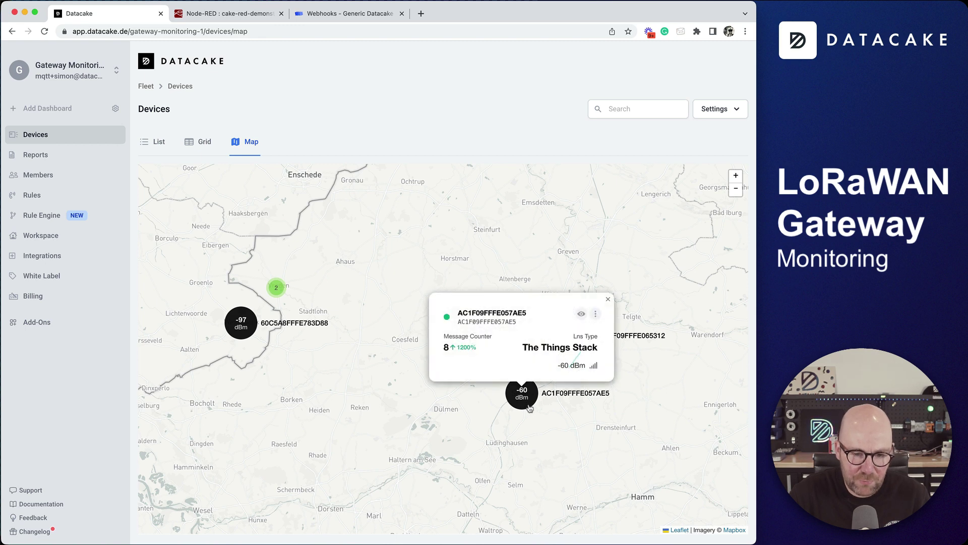
pyautogui.click(511, 415)
pyautogui.click(243, 331)
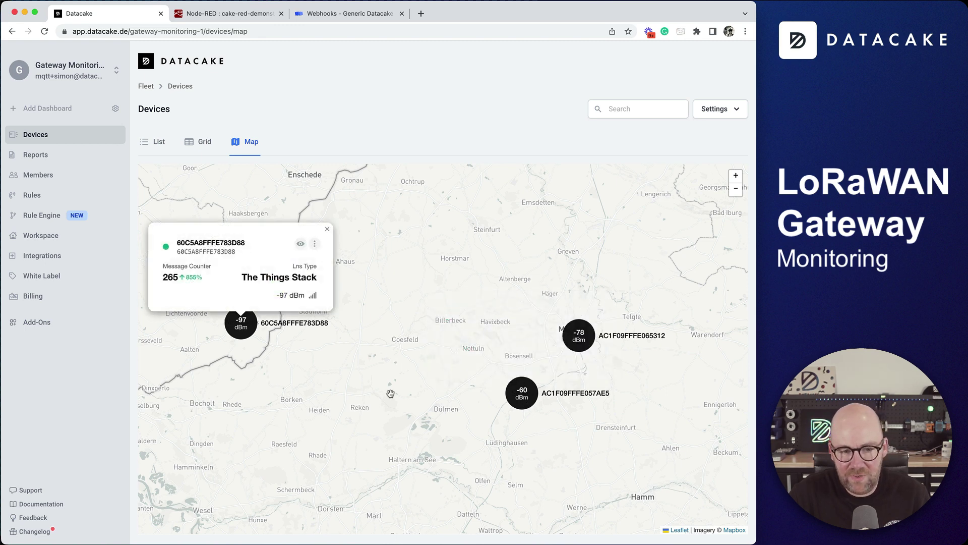
pyautogui.click(368, 364)
pyautogui.click(276, 288)
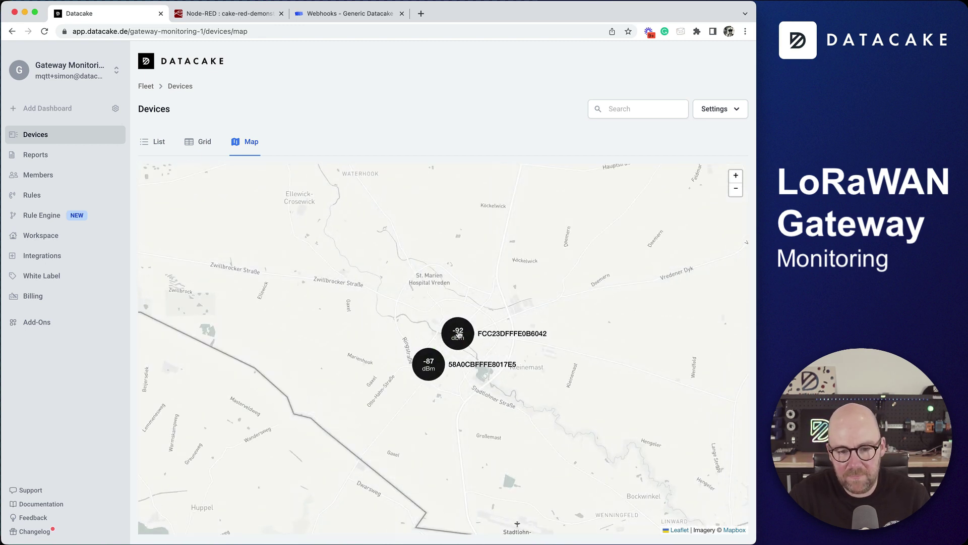
pyautogui.click(464, 335)
pyautogui.click(528, 412)
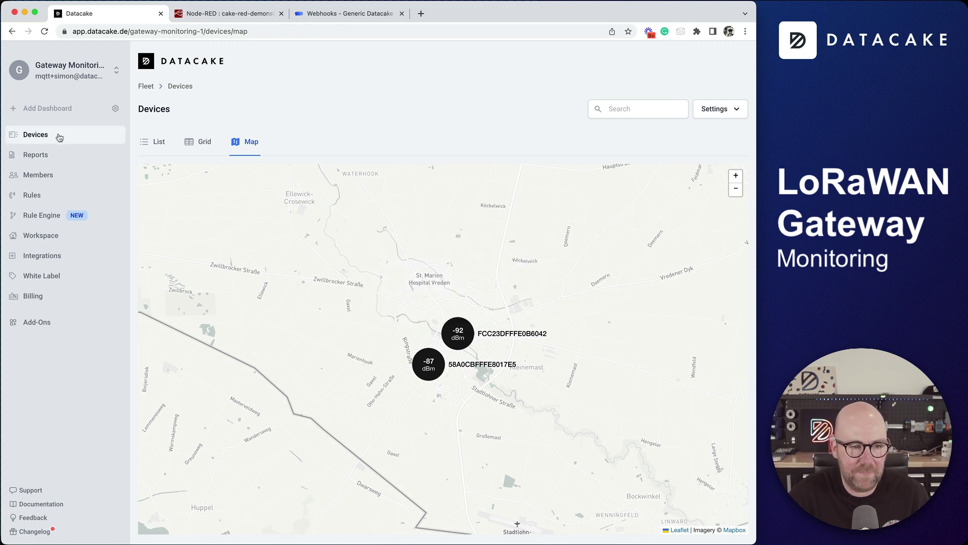
# View the six gateway cards in the grid, briefly zooming into the five-gateway map cluster.
pyautogui.click(111, 134)
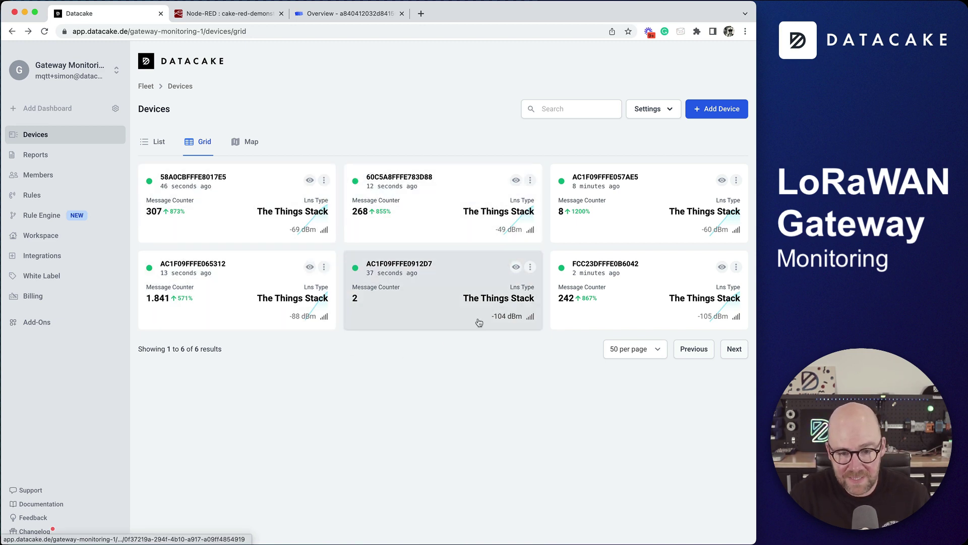
pyautogui.click(247, 142)
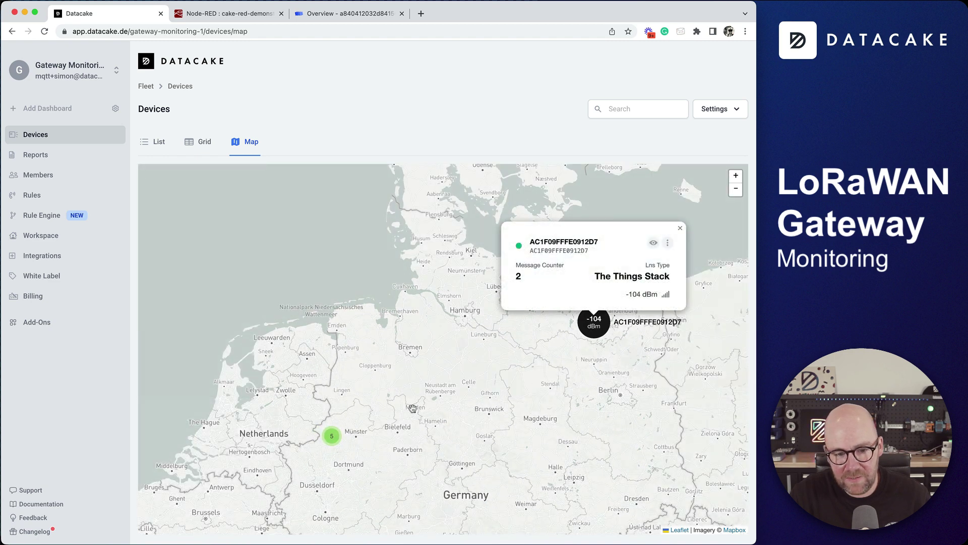
pyautogui.click(333, 434)
pyautogui.press('super+bracketleft')
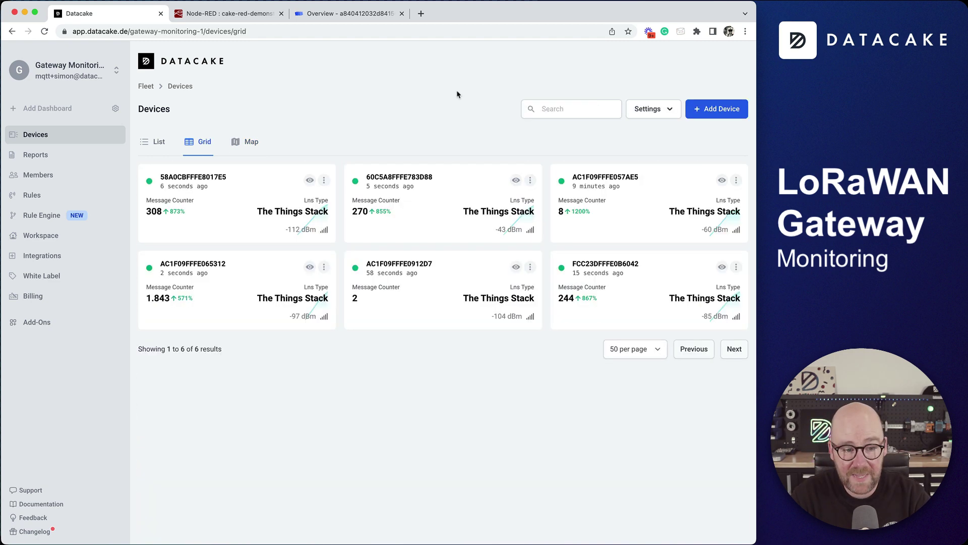